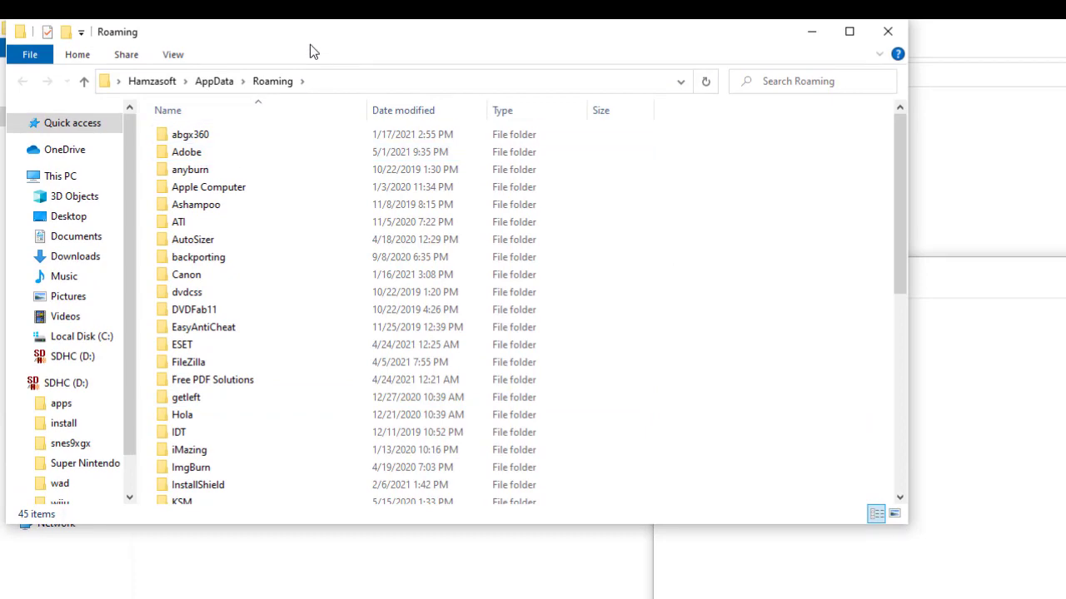
Go up from the Roaming folder to AppData and open its Local folder
{"action": "left_click_drag", "start_coordinate": [309, 43], "coordinate": [515, 166]}
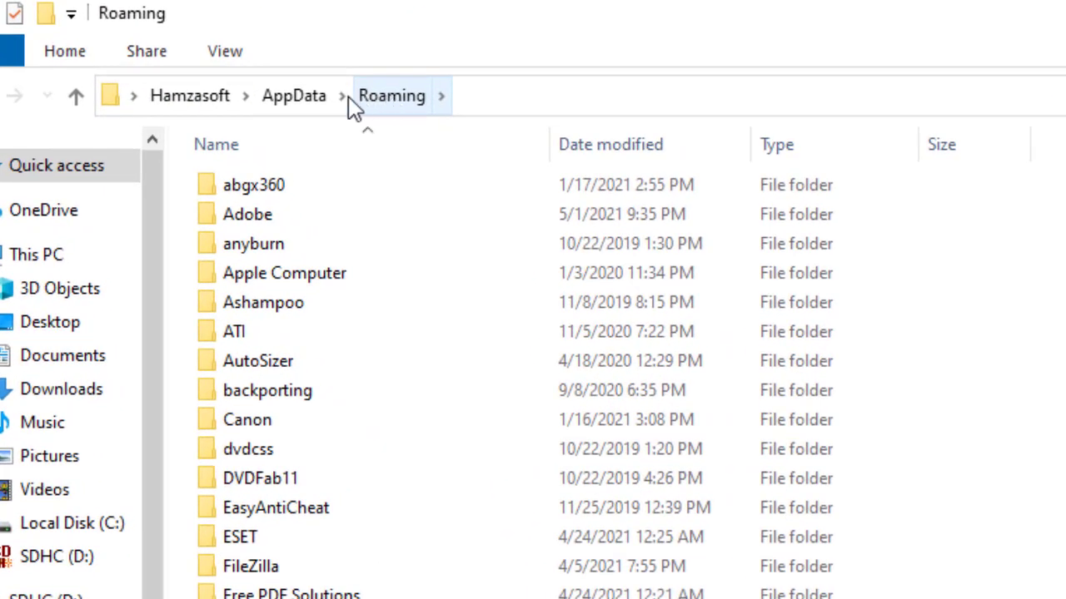
{"action": "left_click", "coordinate": [288, 95]}
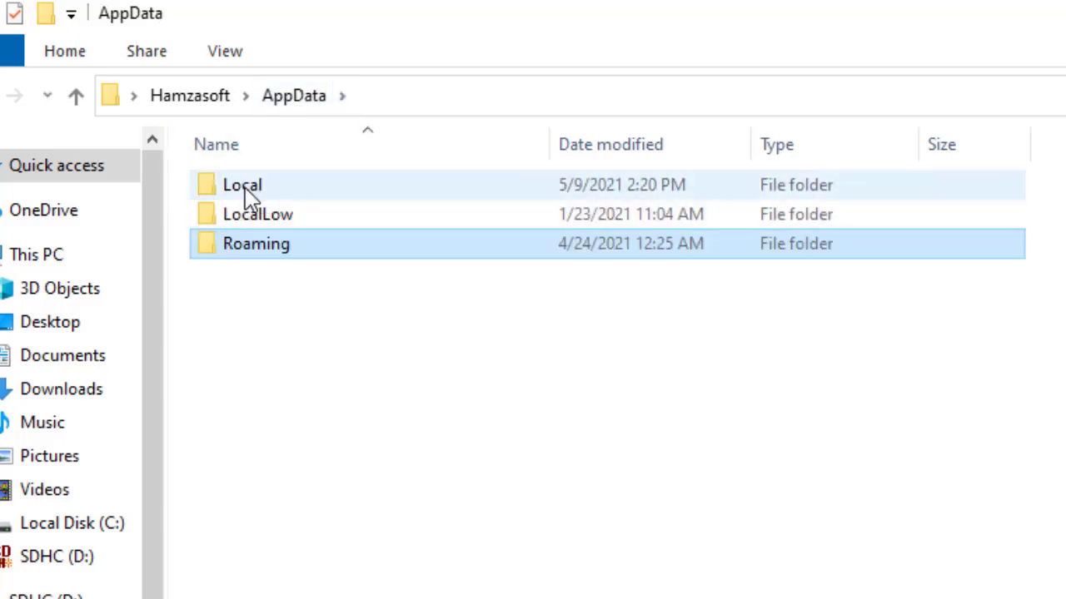
{"action": "left_click", "coordinate": [265, 186]}
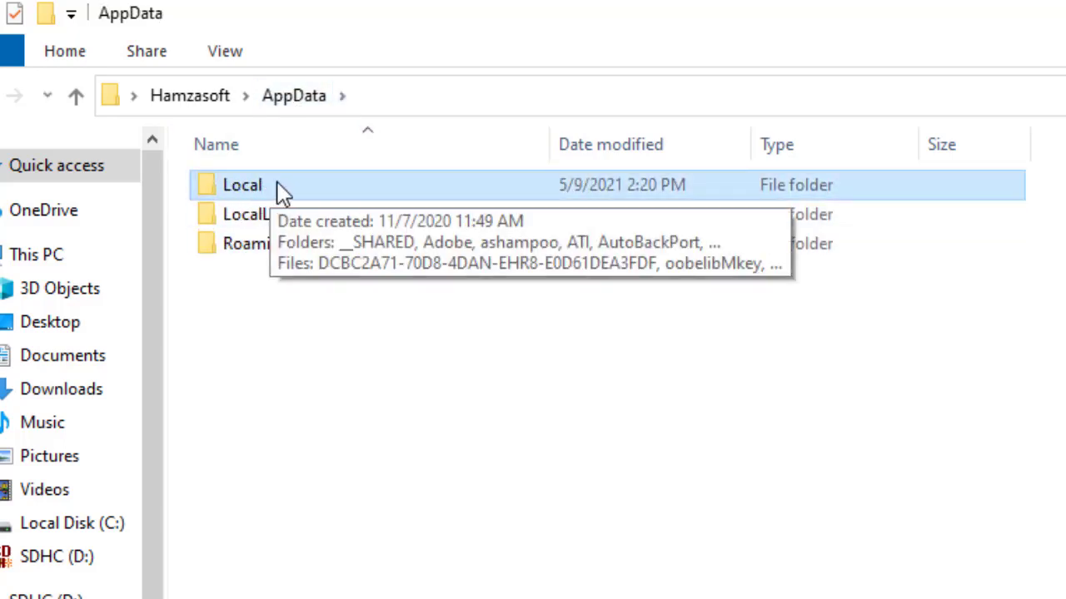
{"action": "double_click", "coordinate": [265, 184]}
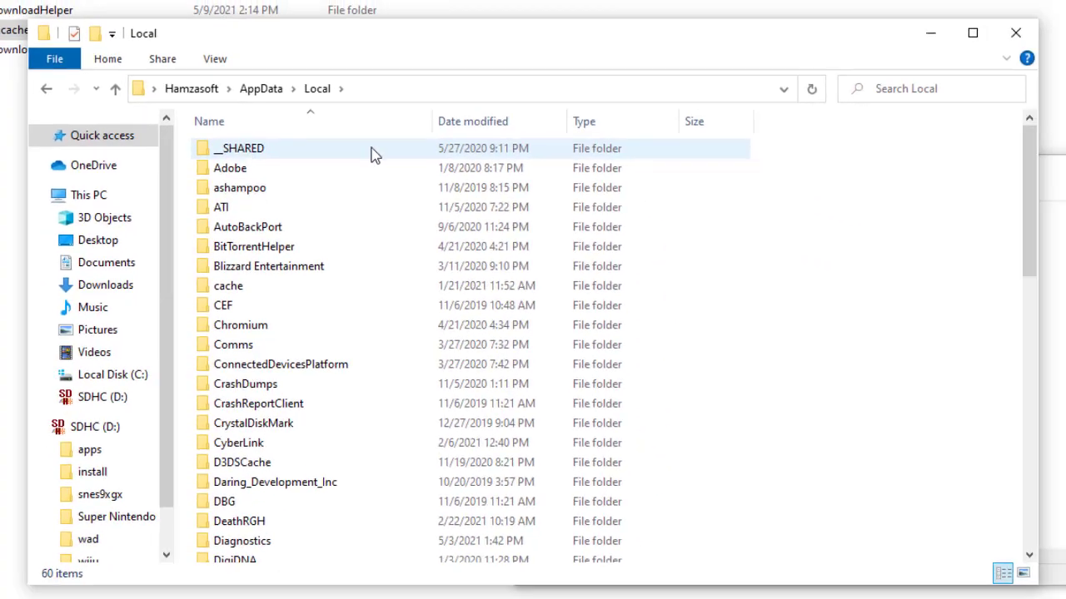
{"action": "left_click_drag", "start_coordinate": [413, 39], "coordinate": [592, 19]}
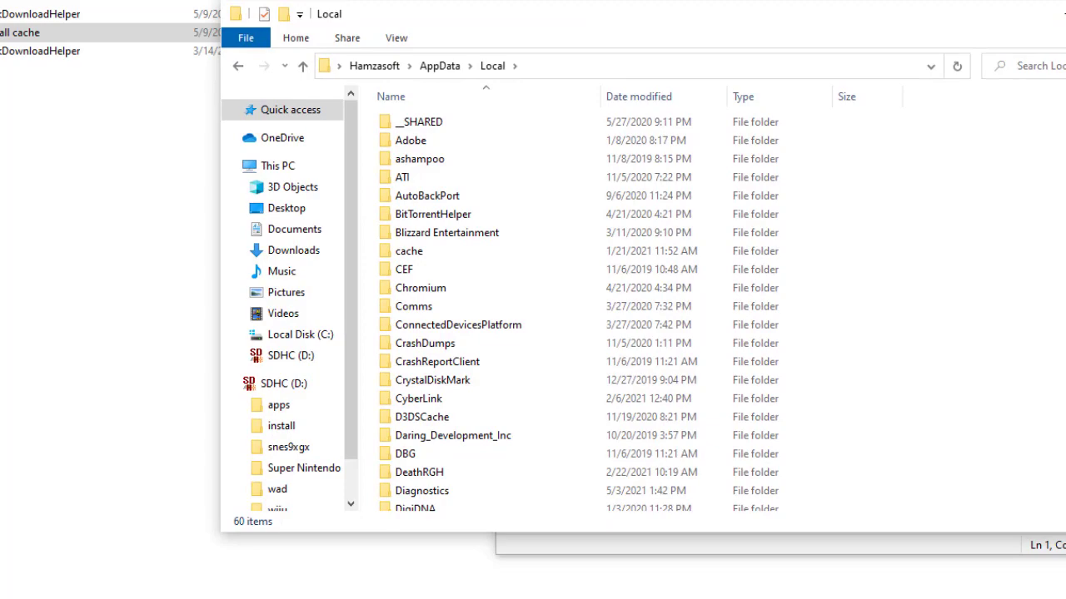
Copy the uTikDownloadHelper folder from PC Tool into AppData\Local, and close the Local folder window
{"action": "scroll", "coordinate": [664, 343], "scroll_direction": "down", "scroll_amount": 12}
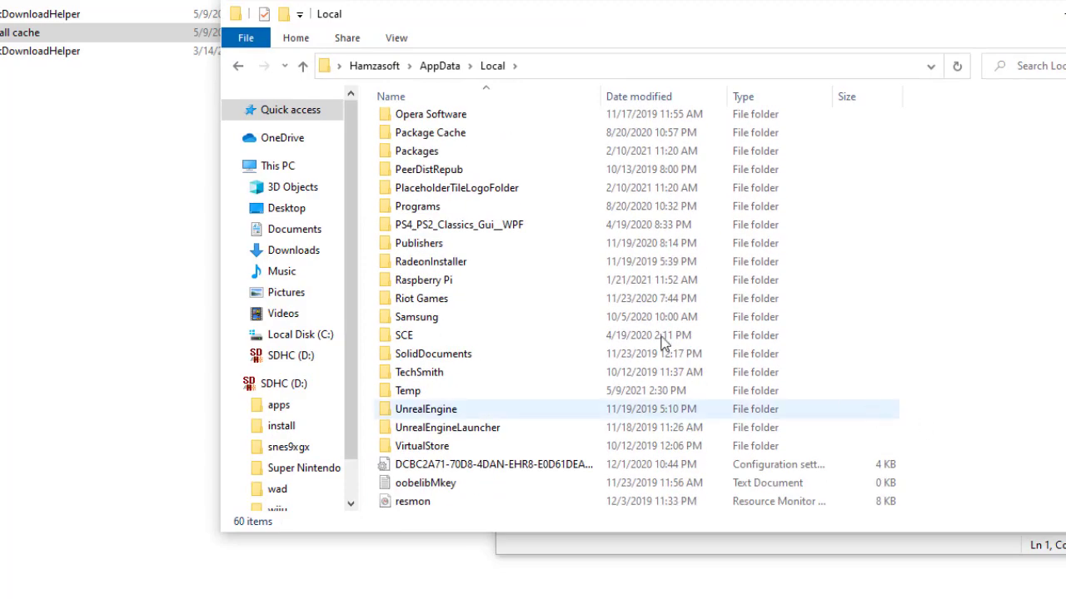
{"action": "left_click", "coordinate": [34, 17]}
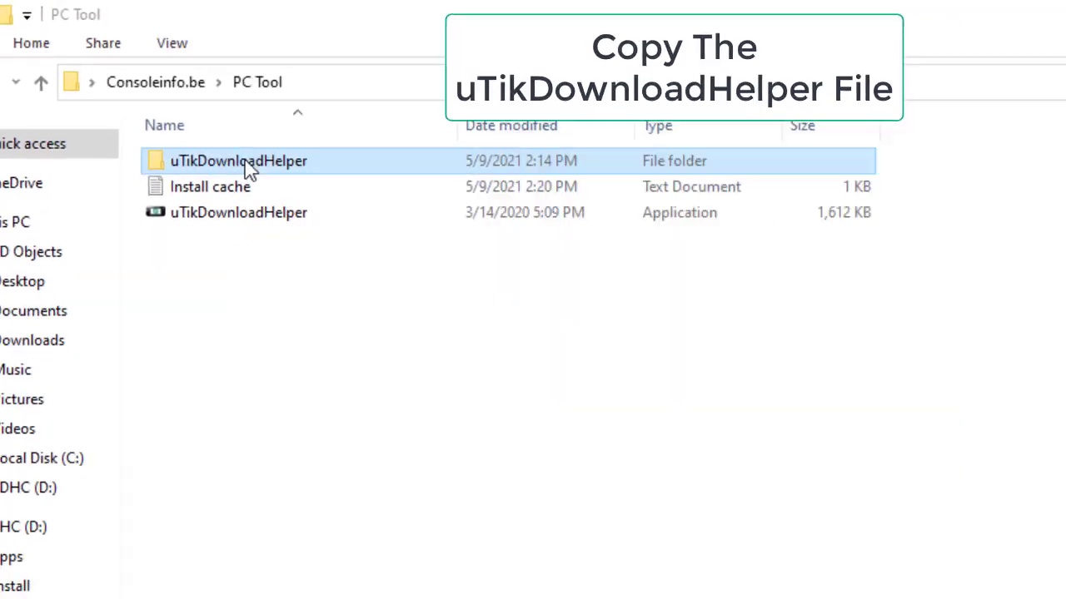
{"action": "right_click", "coordinate": [246, 164]}
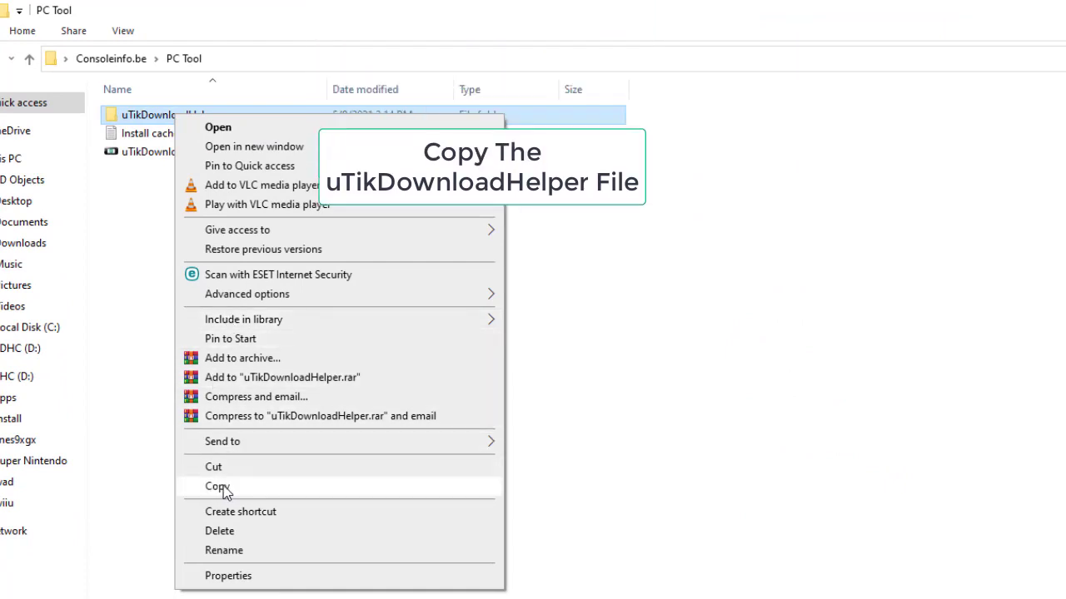
{"action": "left_click", "coordinate": [224, 487]}
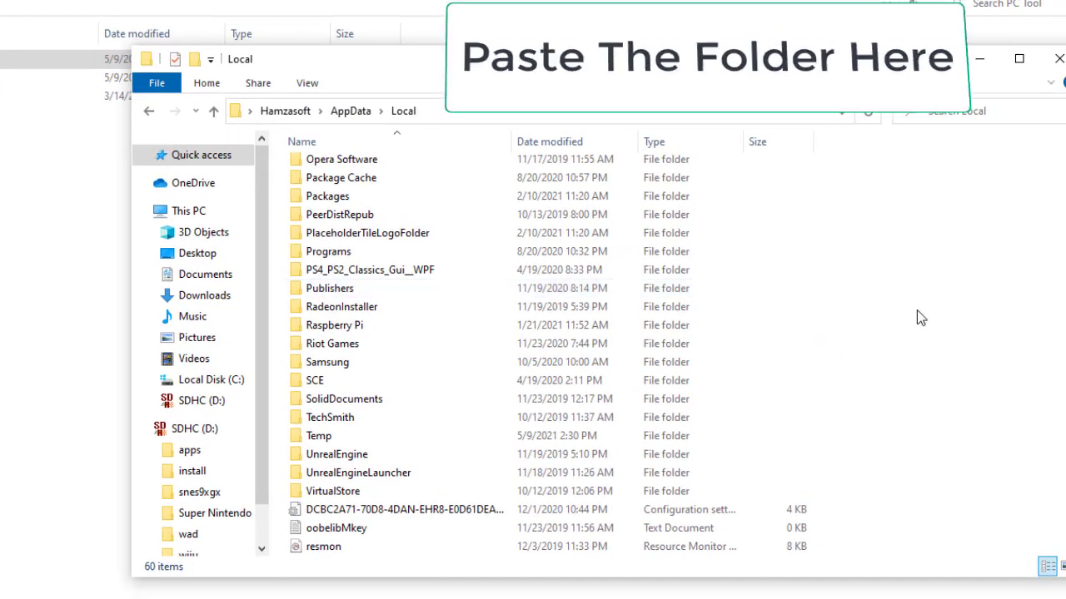
{"action": "right_click", "coordinate": [976, 499]}
{"action": "left_click", "coordinate": [977, 369]}
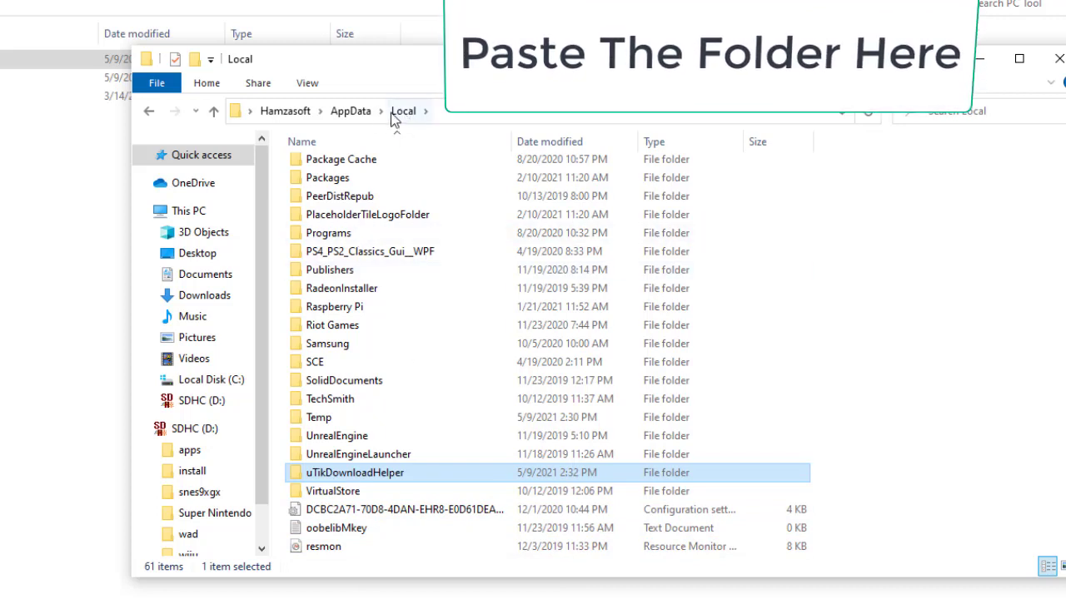
{"action": "left_click", "coordinate": [453, 113]}
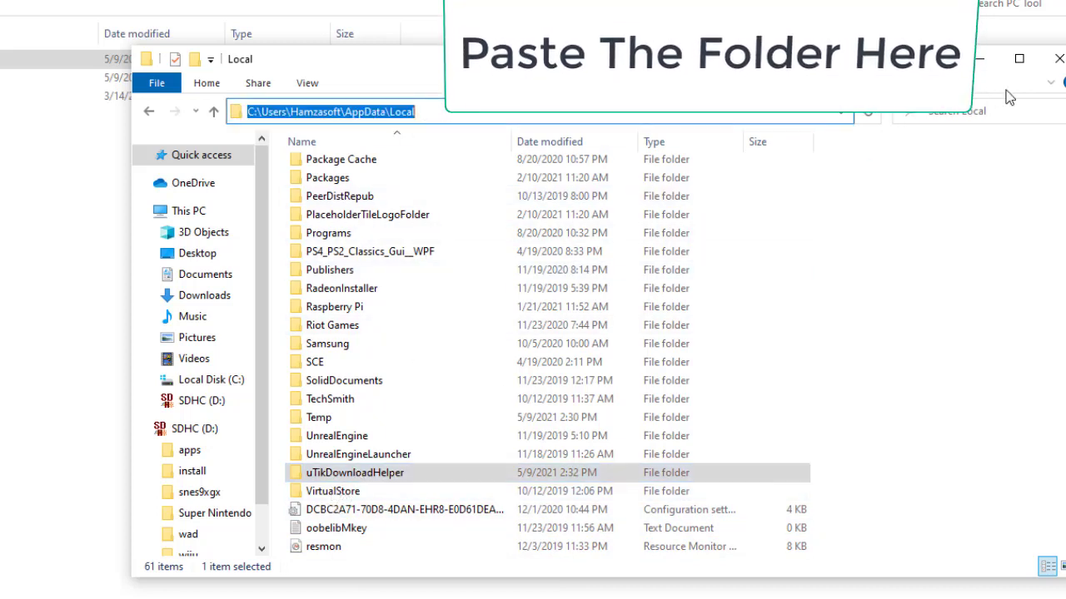
{"action": "left_click", "coordinate": [1057, 60]}
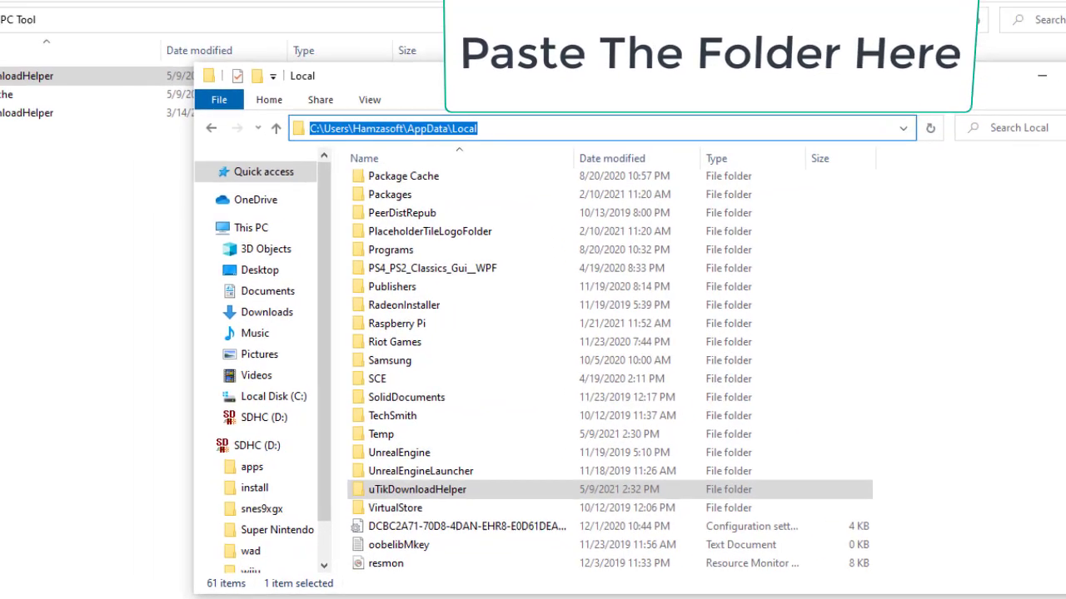
Launch the uTikDownloadHelper application from the PC Tool folder and dismiss the notice about cached data
{"action": "left_click", "coordinate": [590, 331]}
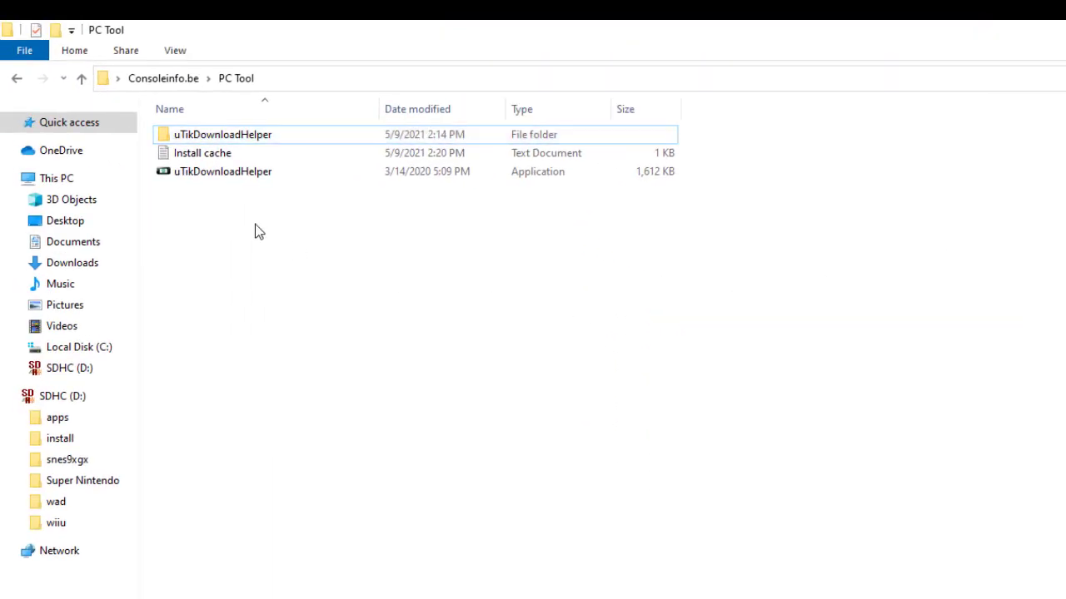
{"action": "double_click", "coordinate": [279, 191]}
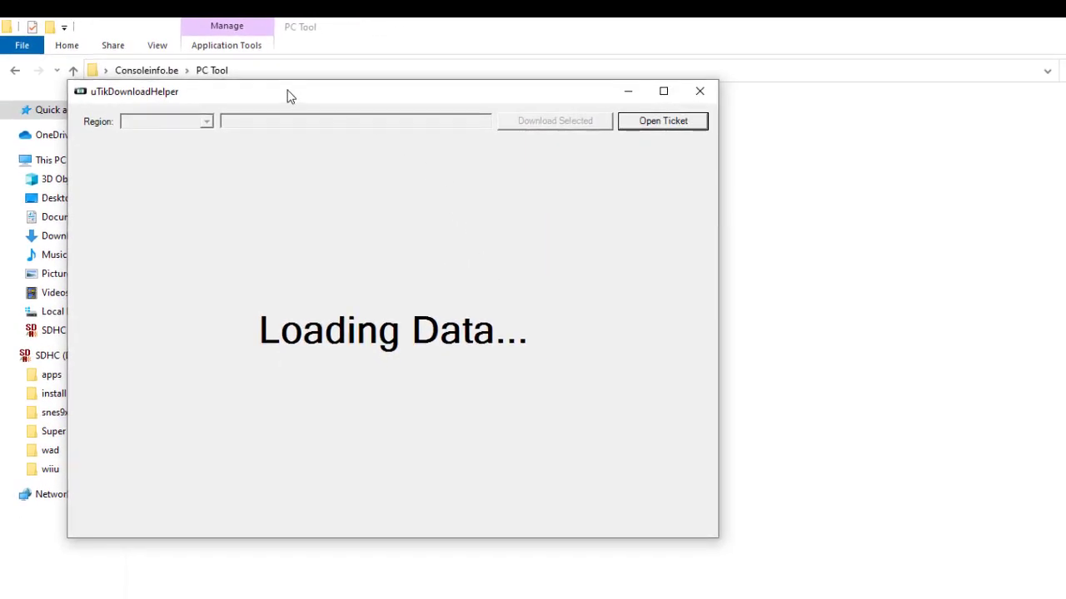
{"action": "left_click_drag", "start_coordinate": [286, 90], "coordinate": [433, 97]}
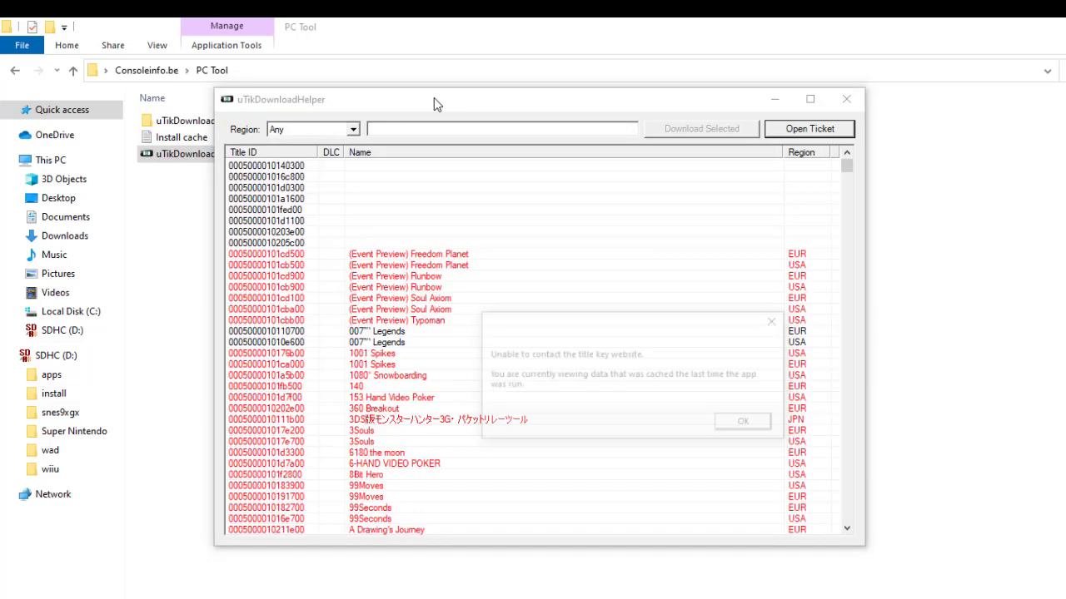
{"action": "left_click", "coordinate": [747, 425]}
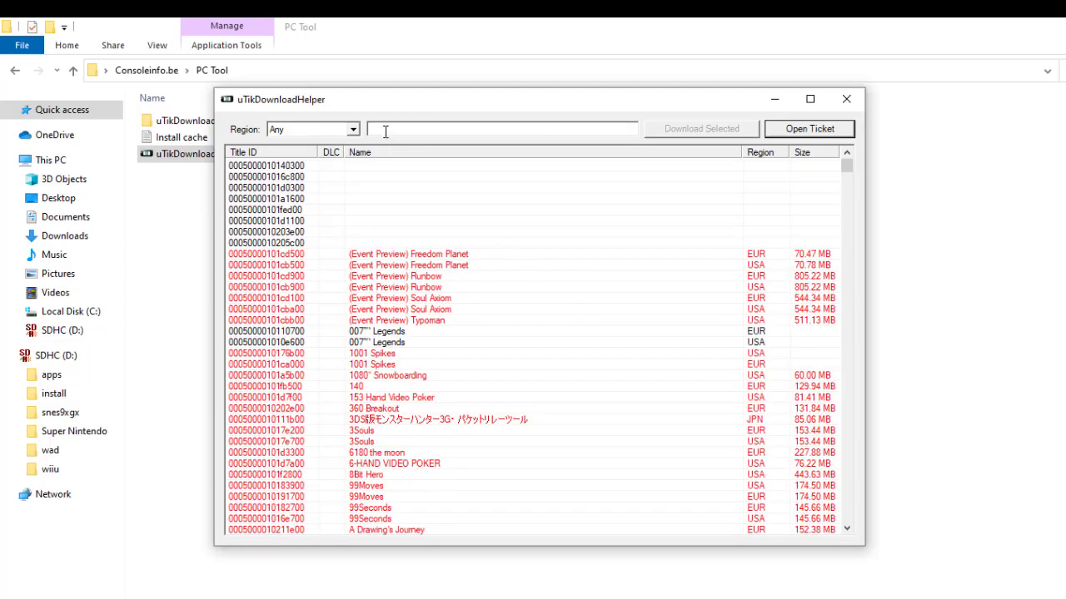
Filter the title list to the EUR region and search it for "mario"
{"action": "left_click", "coordinate": [353, 129]}
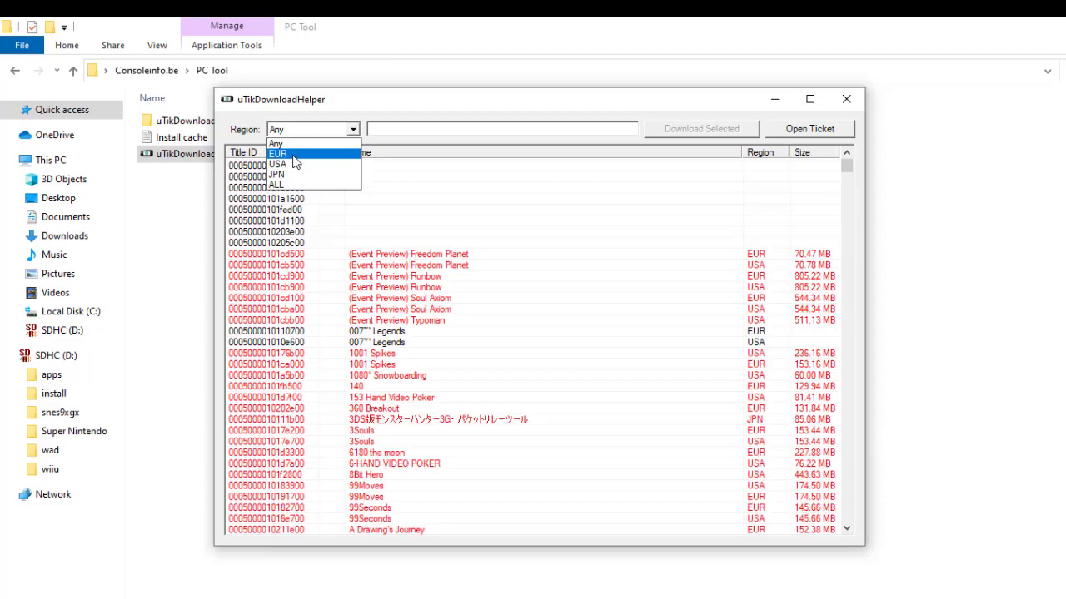
{"action": "left_click", "coordinate": [281, 159]}
{"action": "left_click", "coordinate": [409, 130]}
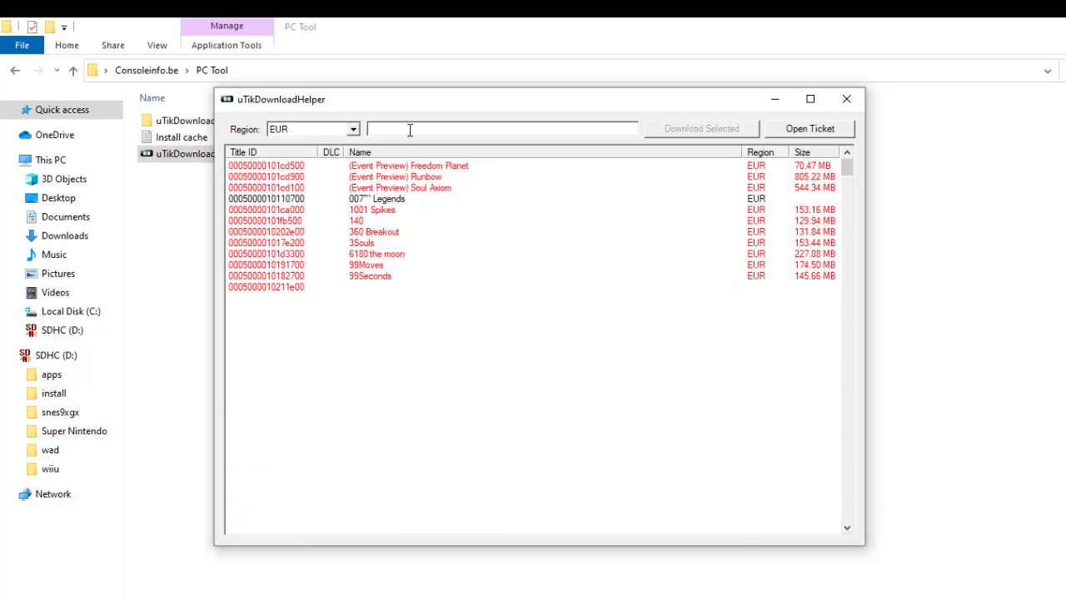
{"action": "type", "text": "mario"}
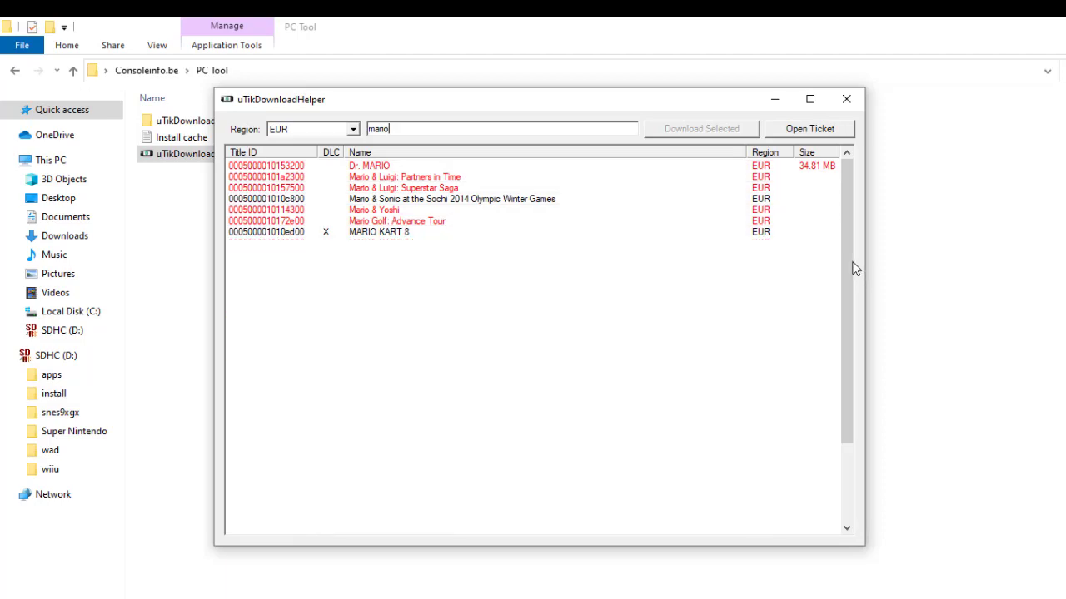
{"action": "mouse_move", "coordinate": [852, 265]}
{"action": "left_mouse_down"}
{"action": "mouse_move", "coordinate": [848, 343]}
{"action": "mouse_move", "coordinate": [826, 178]}
{"action": "left_mouse_up"}
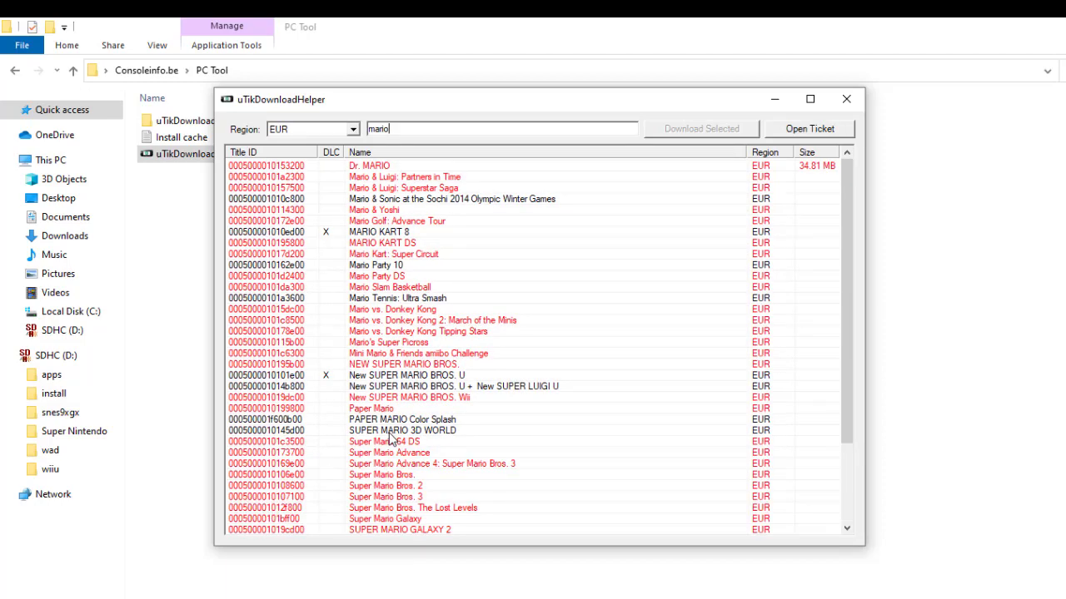
Maximize the title list and open the download window for New SUPER MARIO BROS. U (EUR)
{"action": "left_click", "coordinate": [407, 379]}
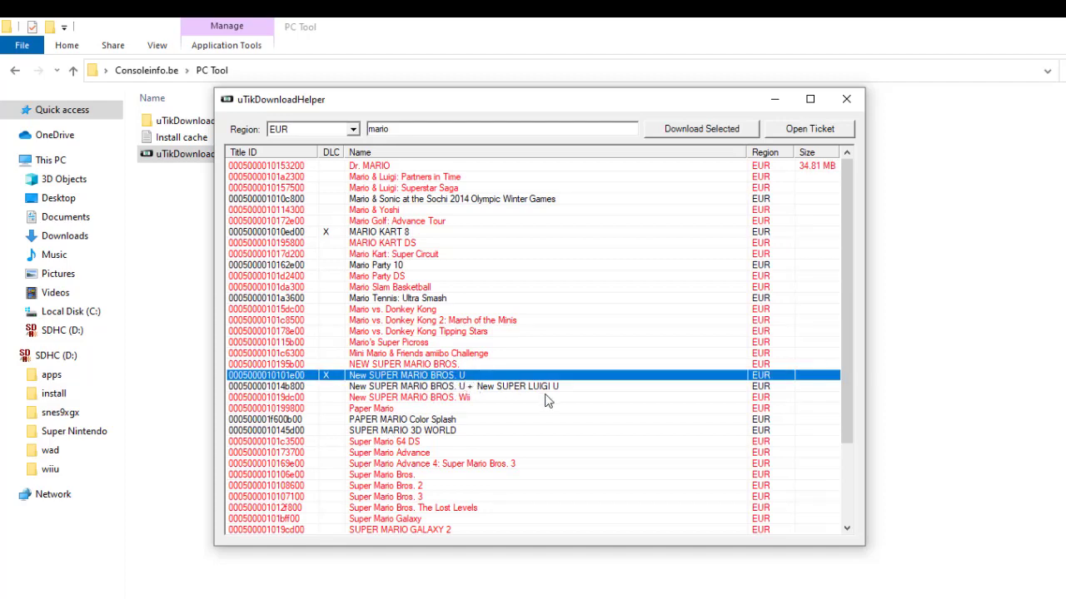
{"action": "left_click", "coordinate": [810, 100]}
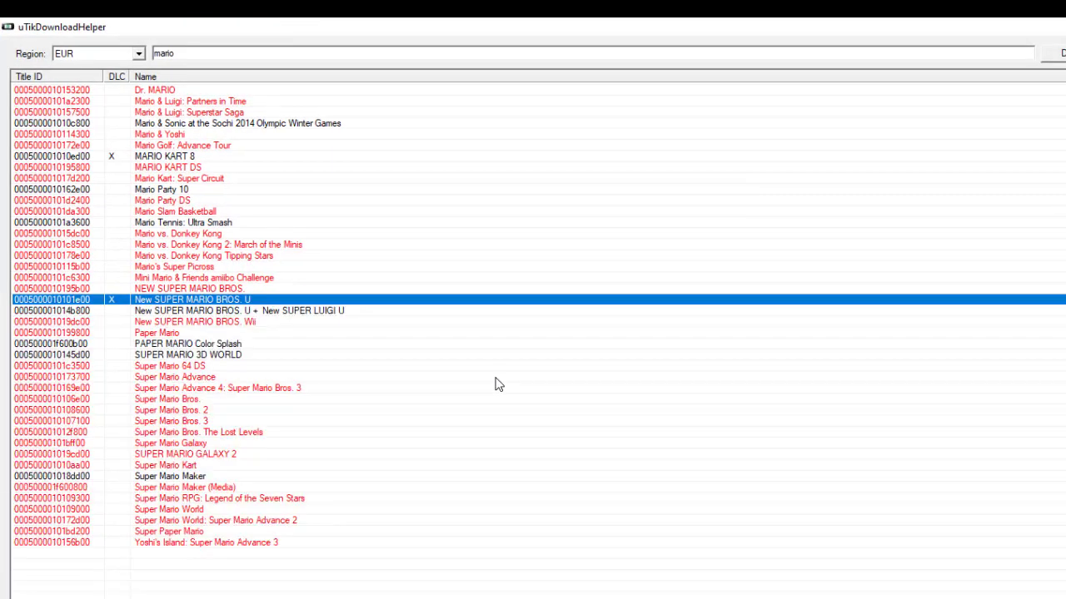
{"action": "double_click", "coordinate": [172, 305]}
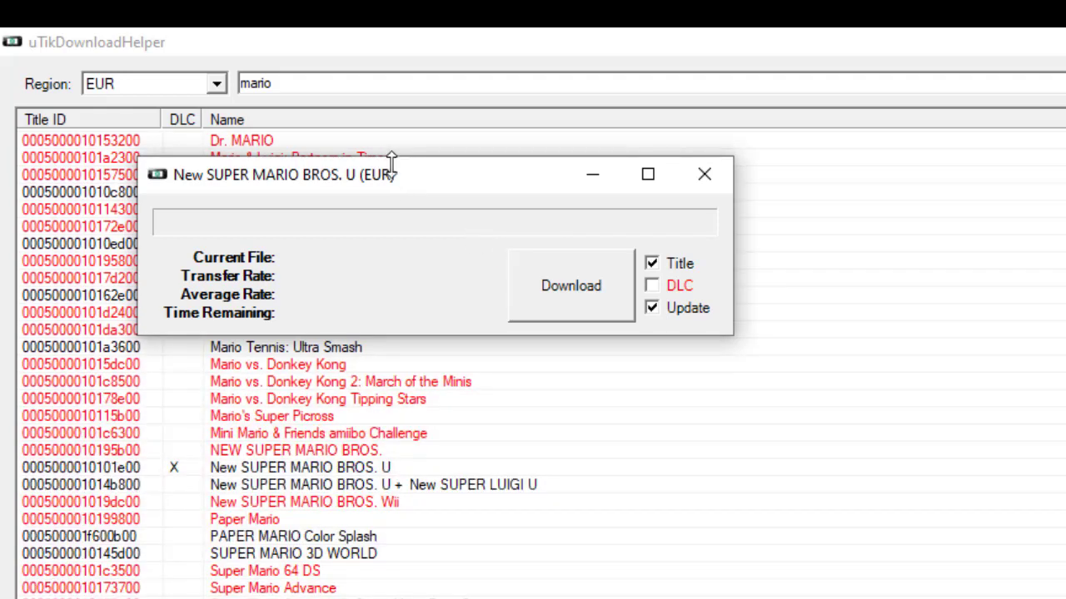
{"action": "left_click_drag", "start_coordinate": [419, 181], "coordinate": [512, 218]}
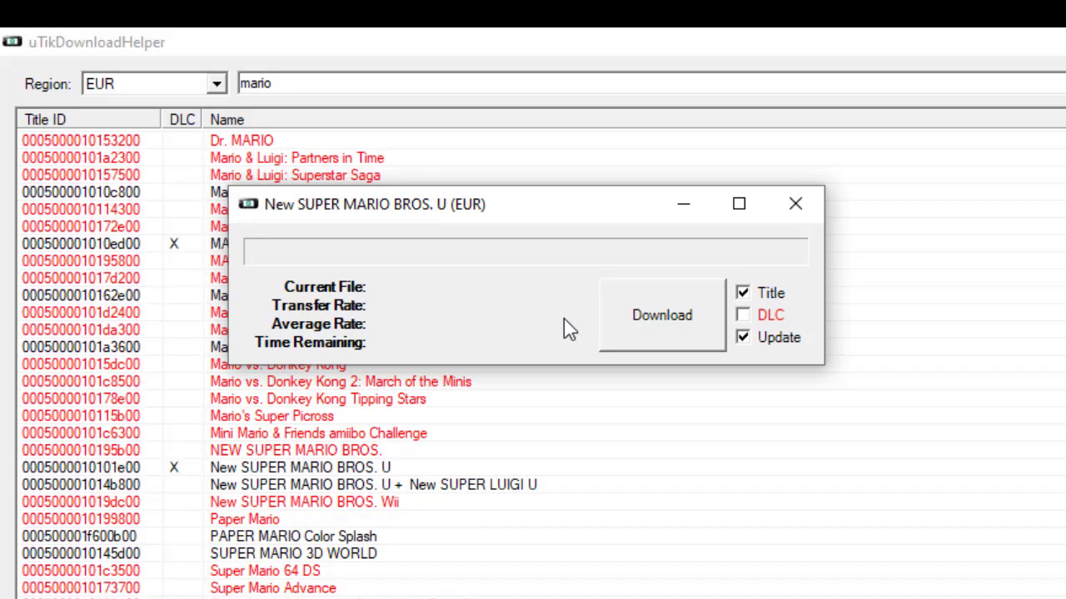
Download the game's title and update, choosing the Consoleinfo.be folder as the destination
{"action": "left_click", "coordinate": [662, 337]}
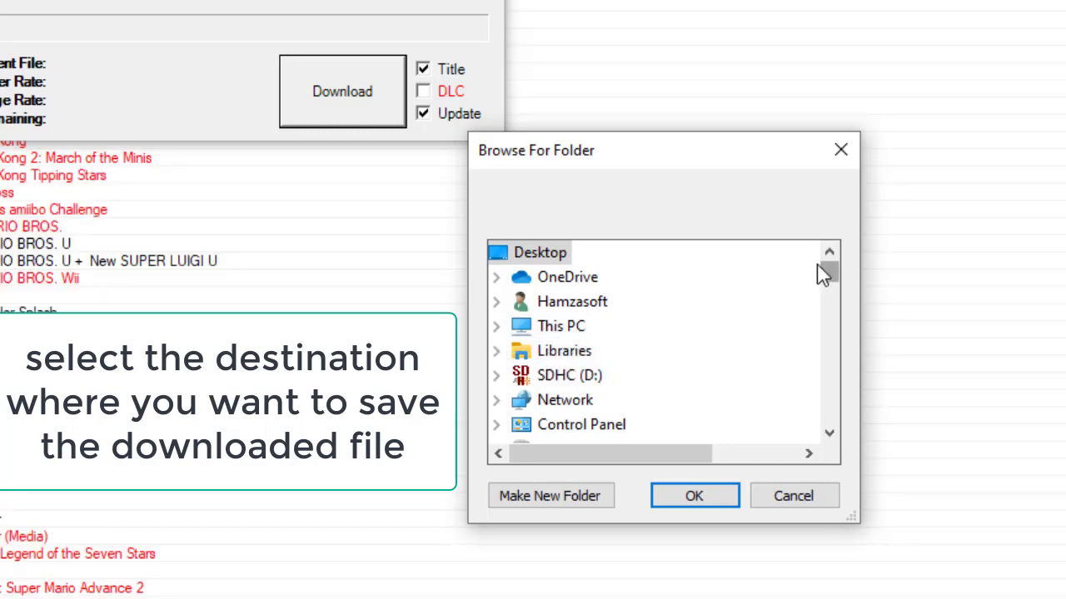
{"action": "left_click_drag", "start_coordinate": [829, 275], "coordinate": [832, 299]}
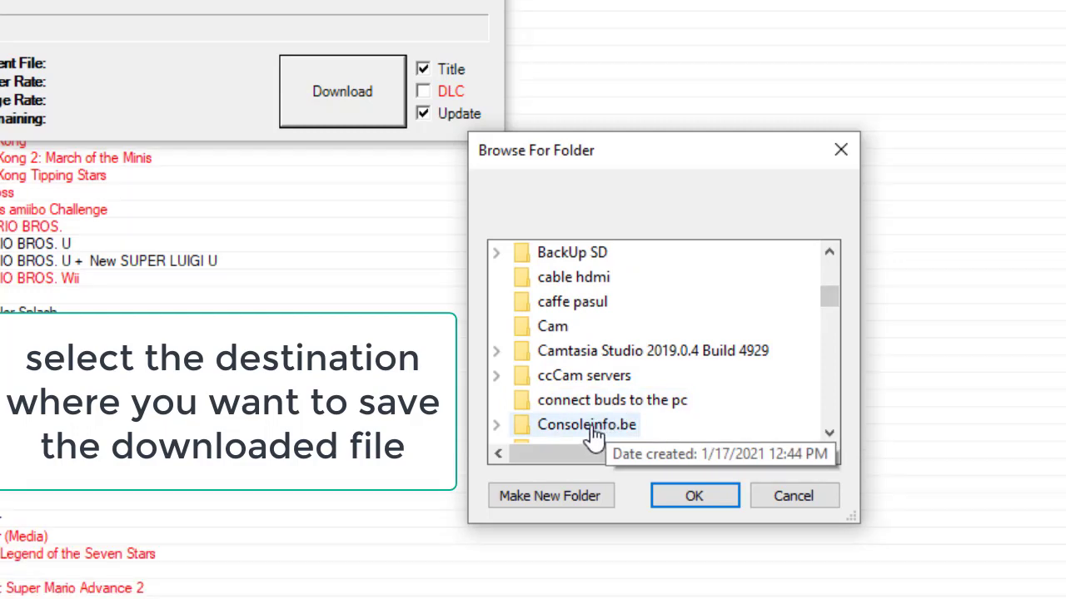
{"action": "left_click", "coordinate": [592, 425]}
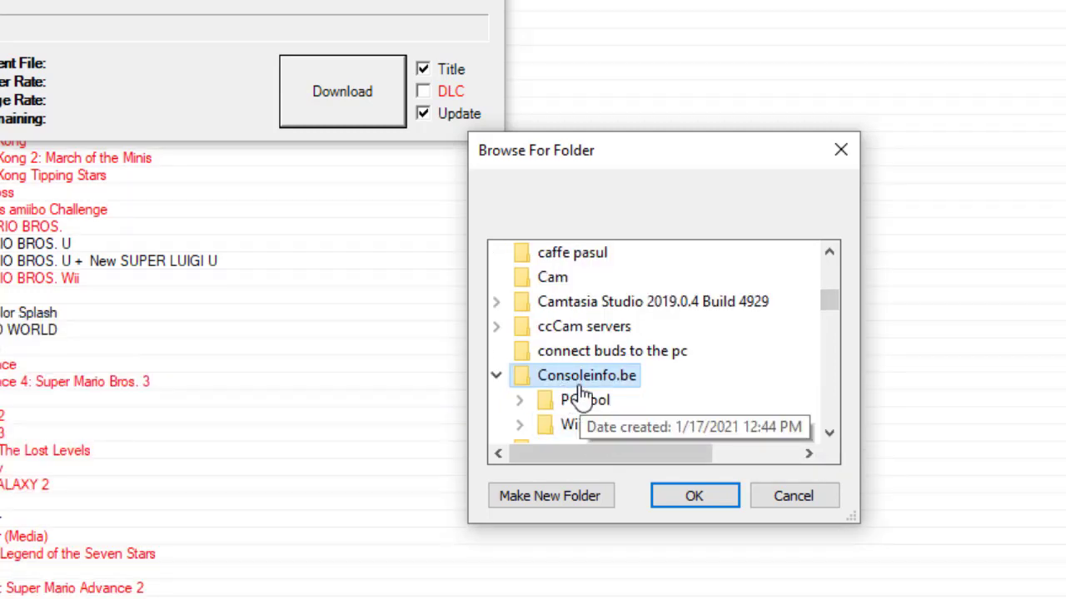
{"action": "left_click", "coordinate": [702, 505]}
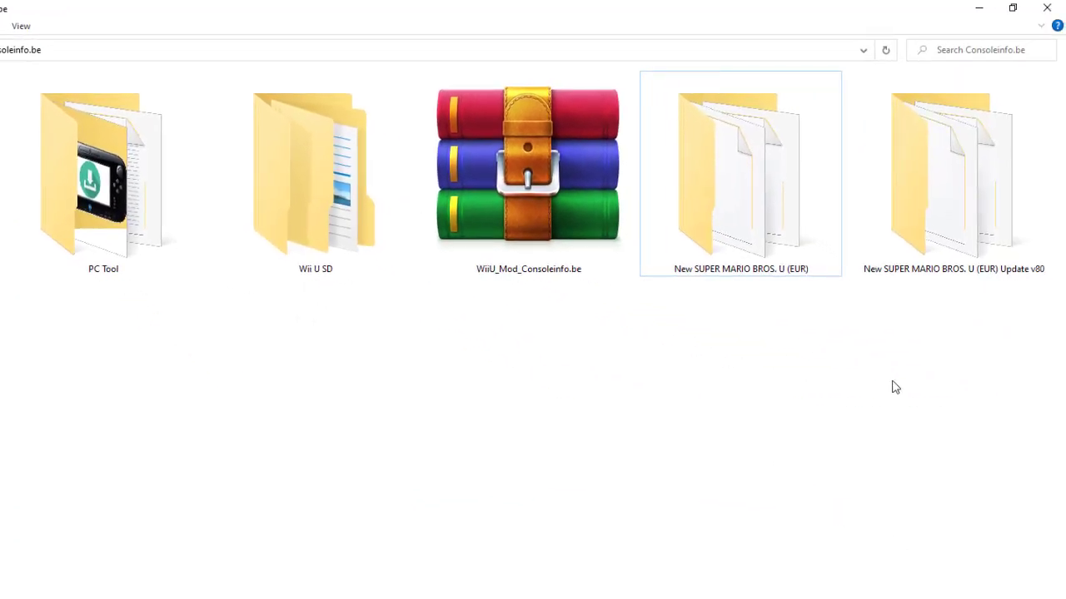
Examine the downloaded New SUPER MARIO BROS. U game and update folders, and open the Wii U SD folder
{"action": "left_click", "coordinate": [916, 211]}
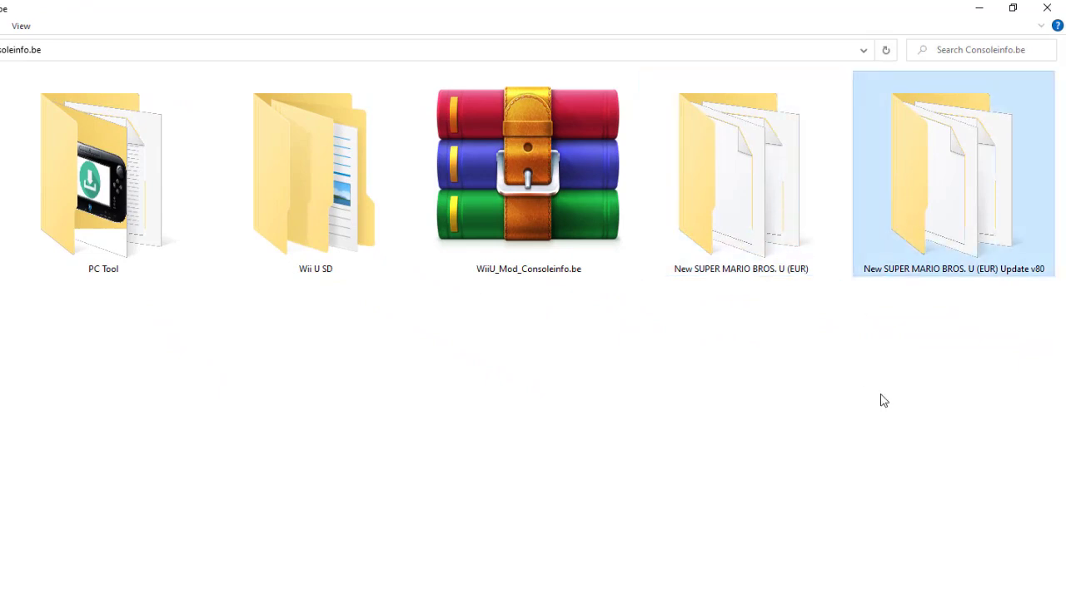
{"action": "left_click_drag", "start_coordinate": [968, 381], "coordinate": [707, 200]}
{"action": "left_click", "coordinate": [733, 379]}
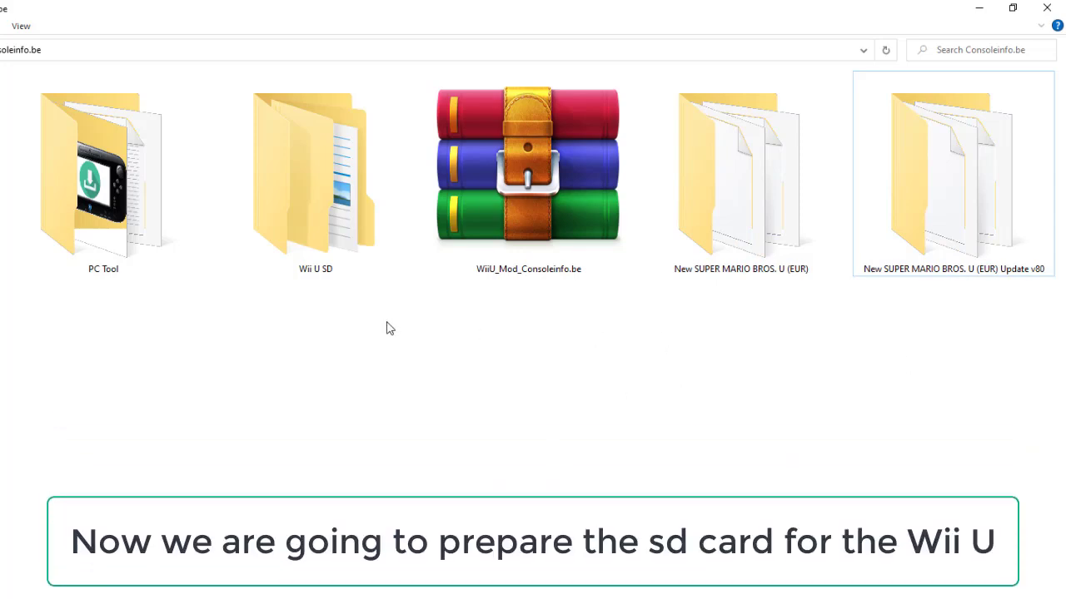
{"action": "double_click", "coordinate": [335, 183]}
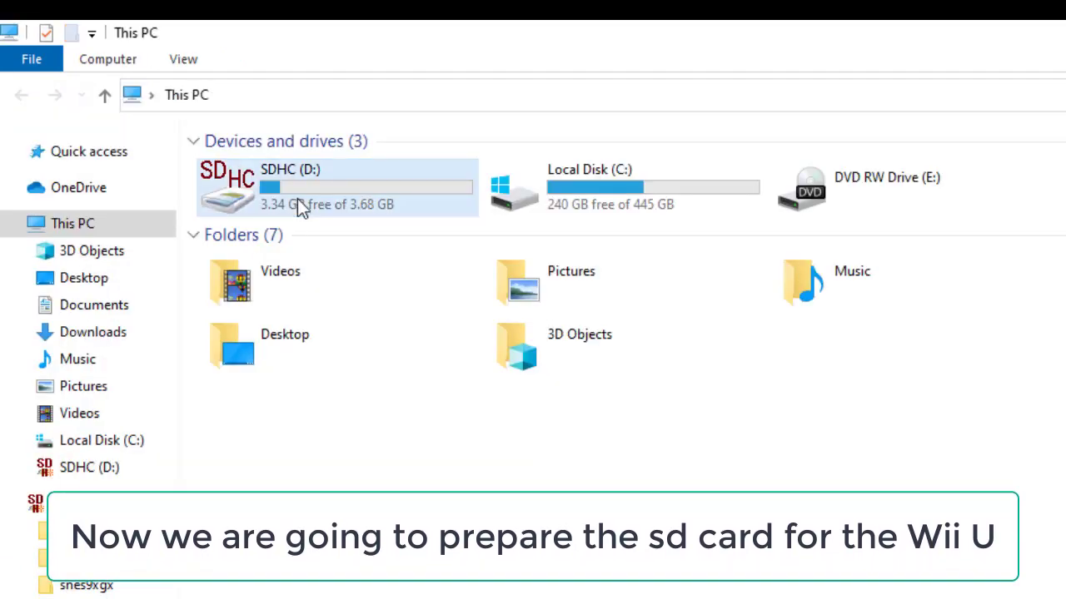
Open the format settings for the SDHC (D:) card and choose FAT32 as the file system
{"action": "left_click", "coordinate": [283, 201]}
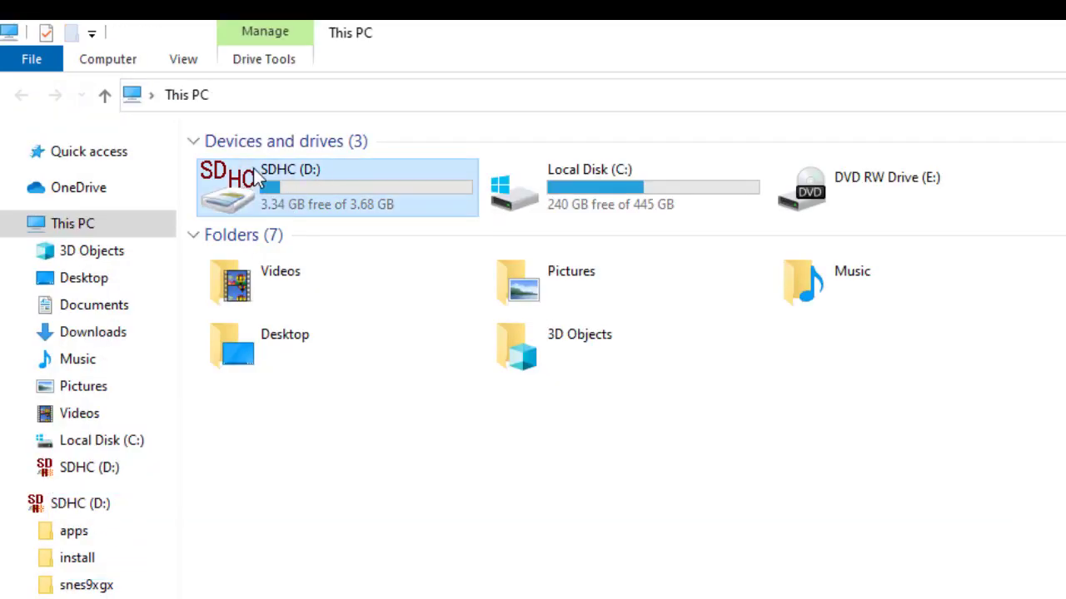
{"action": "right_click", "coordinate": [274, 181]}
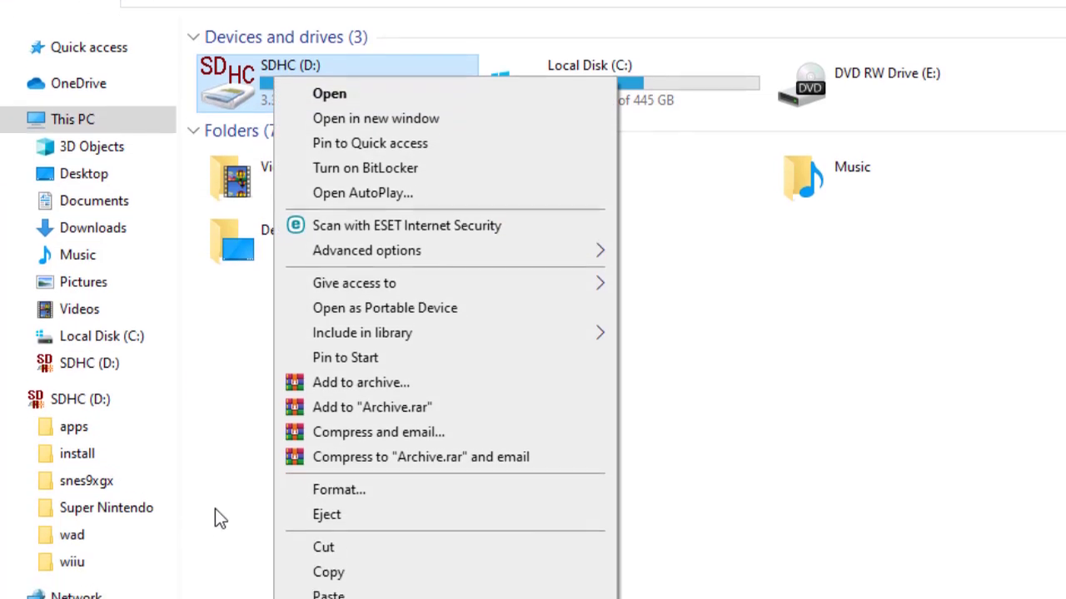
{"action": "left_click", "coordinate": [338, 439]}
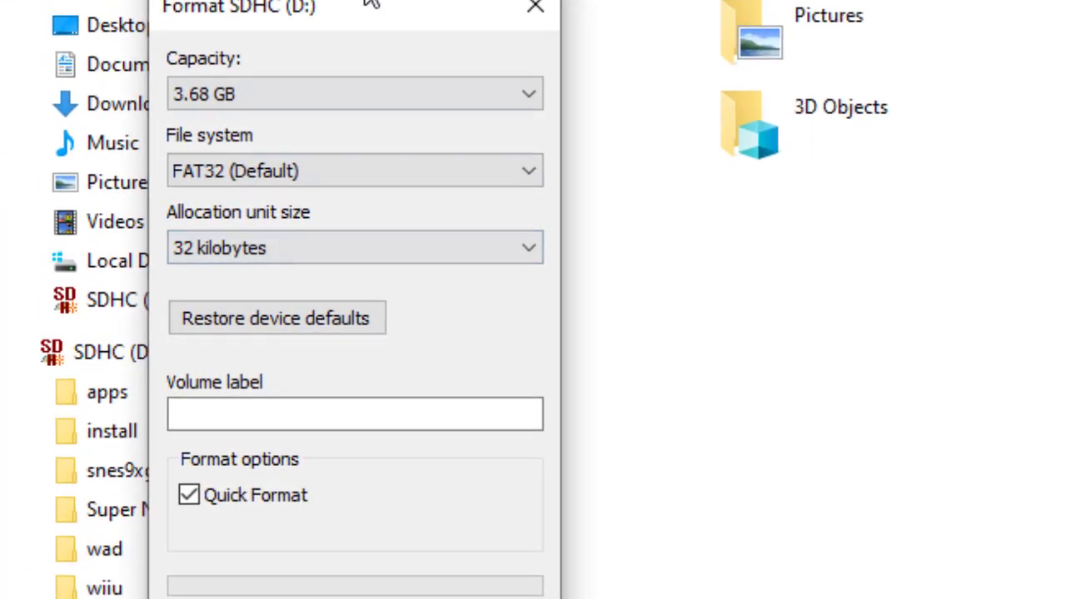
{"action": "left_click_drag", "start_coordinate": [368, 2], "coordinate": [841, 91]}
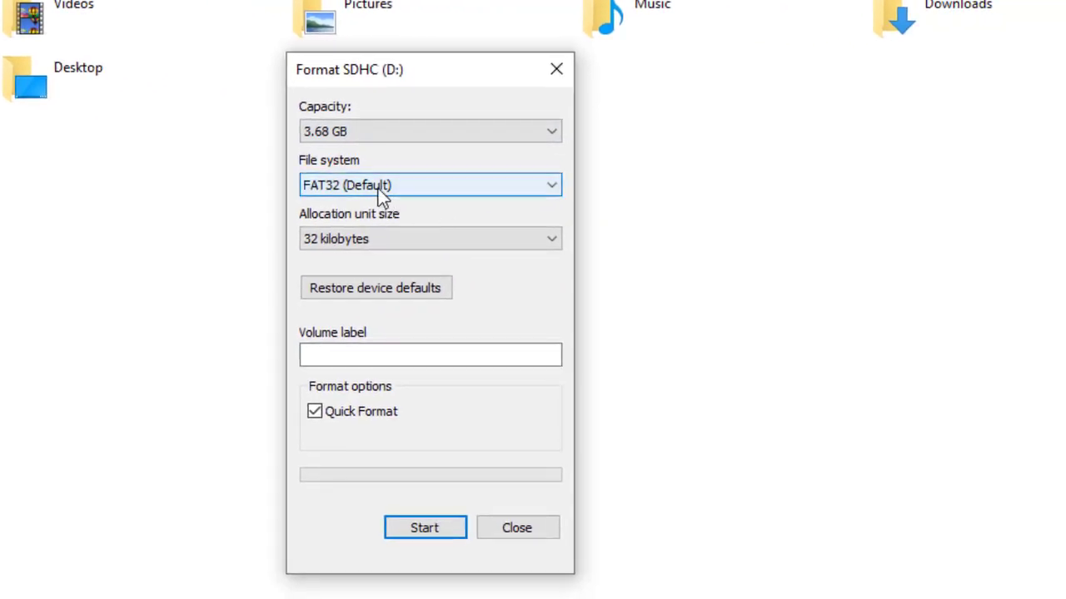
{"action": "left_click", "coordinate": [379, 193]}
{"action": "left_click", "coordinate": [327, 233]}
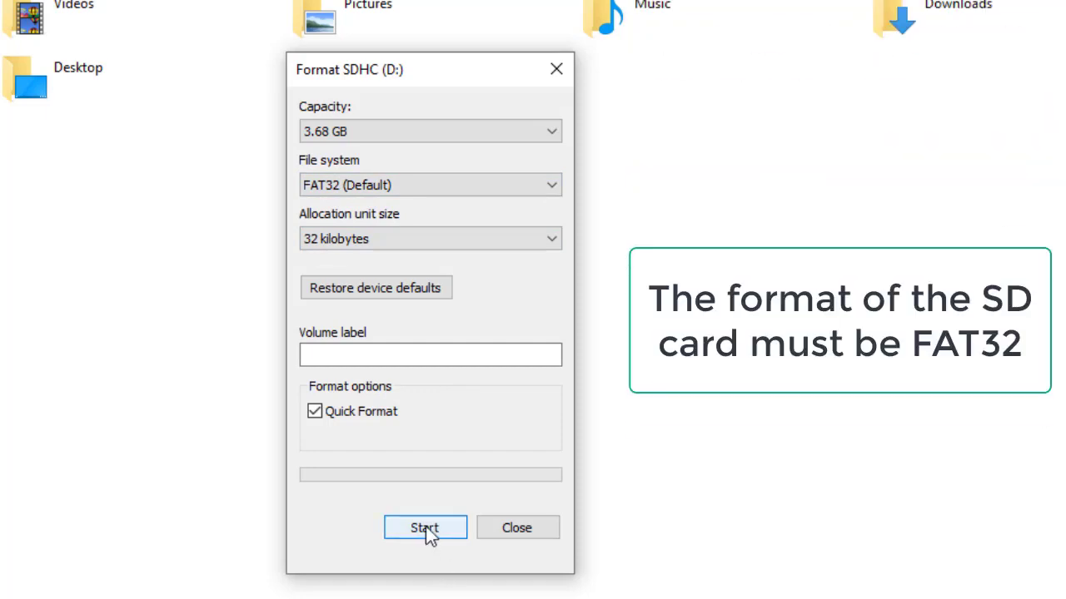
Set the volume label to Consoleinfo, quick-format the SD card, and close the format window
{"action": "left_click", "coordinate": [365, 355]}
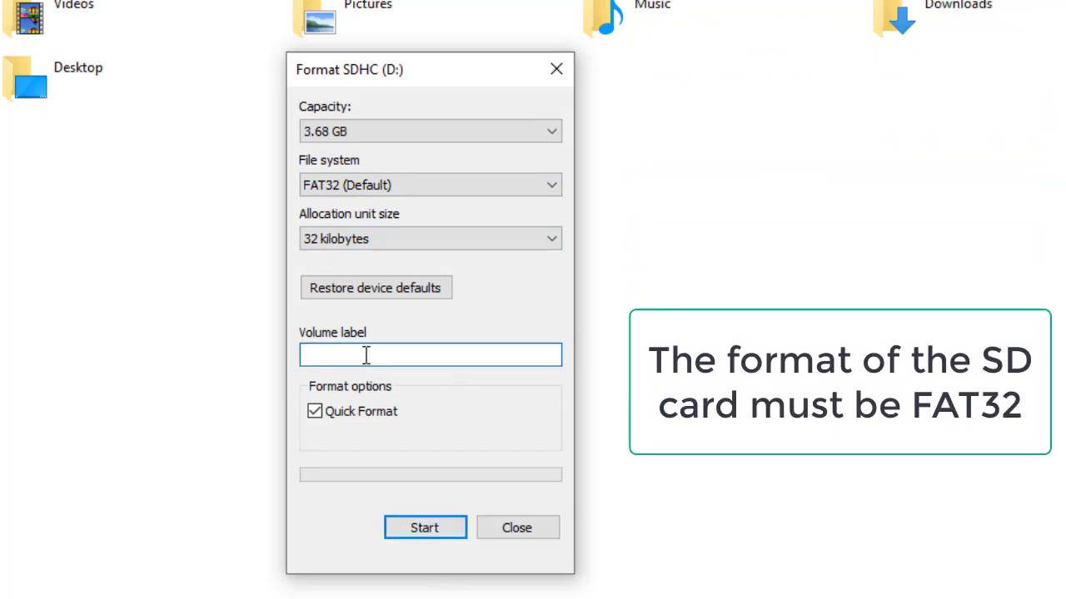
{"action": "type", "text": "Consoleinfo"}
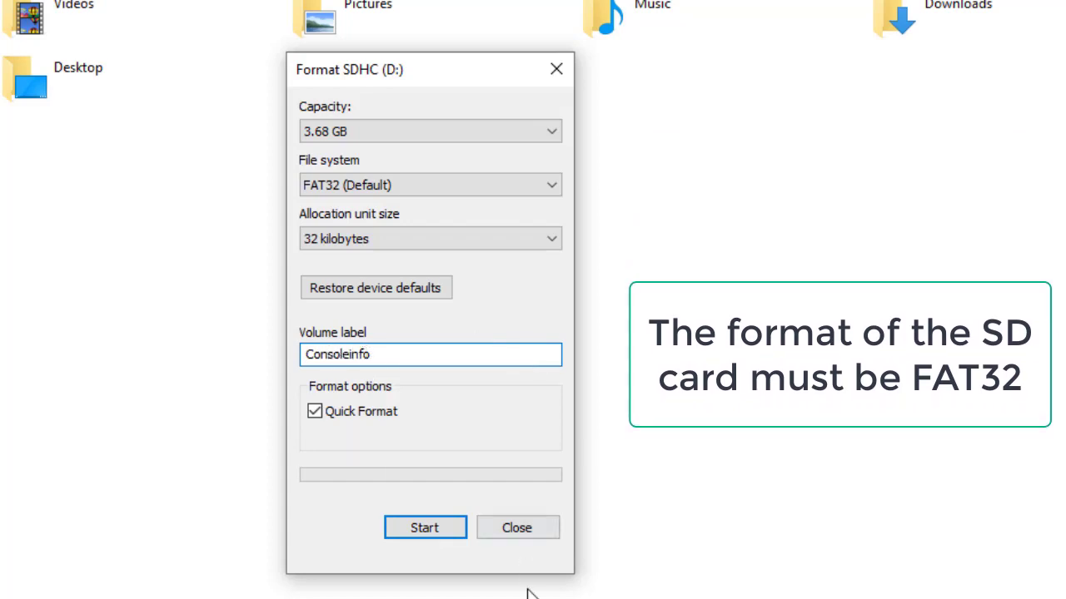
{"action": "left_click", "coordinate": [443, 523]}
{"action": "left_click", "coordinate": [752, 255]}
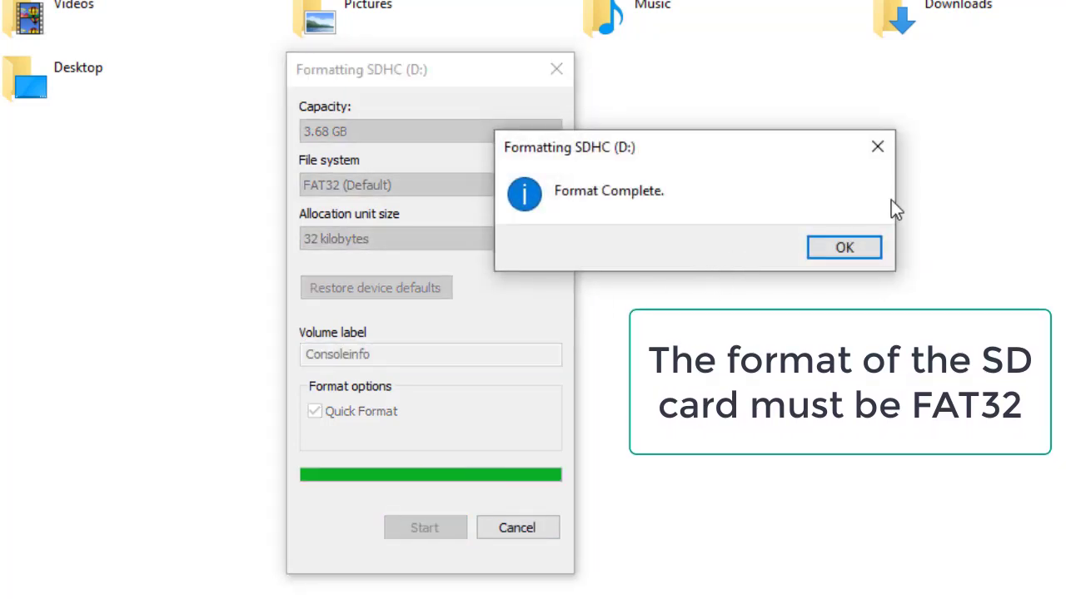
{"action": "left_click", "coordinate": [835, 248]}
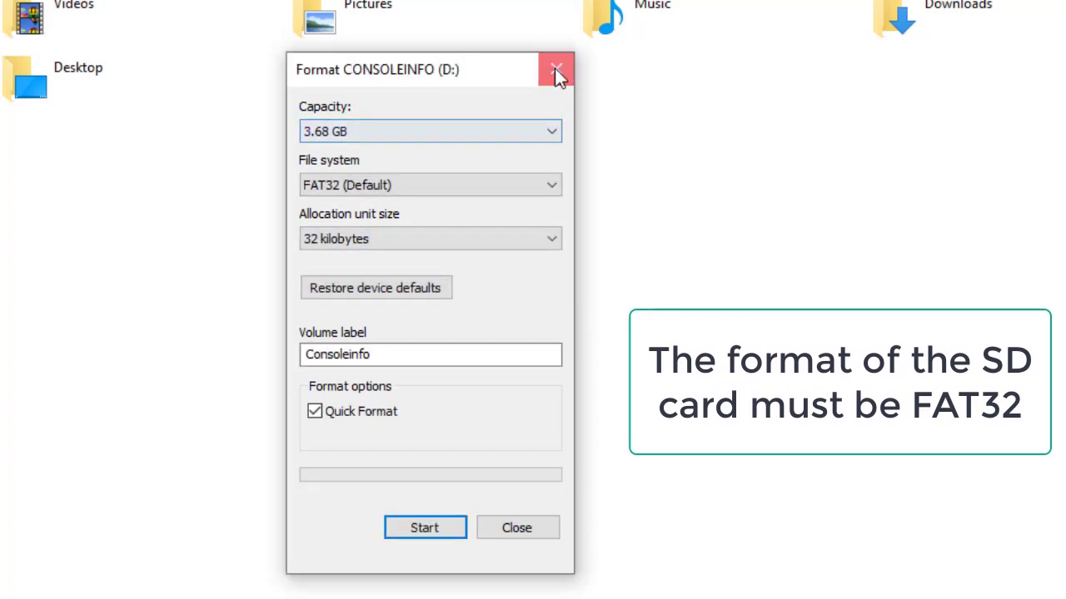
{"action": "left_click", "coordinate": [515, 529]}
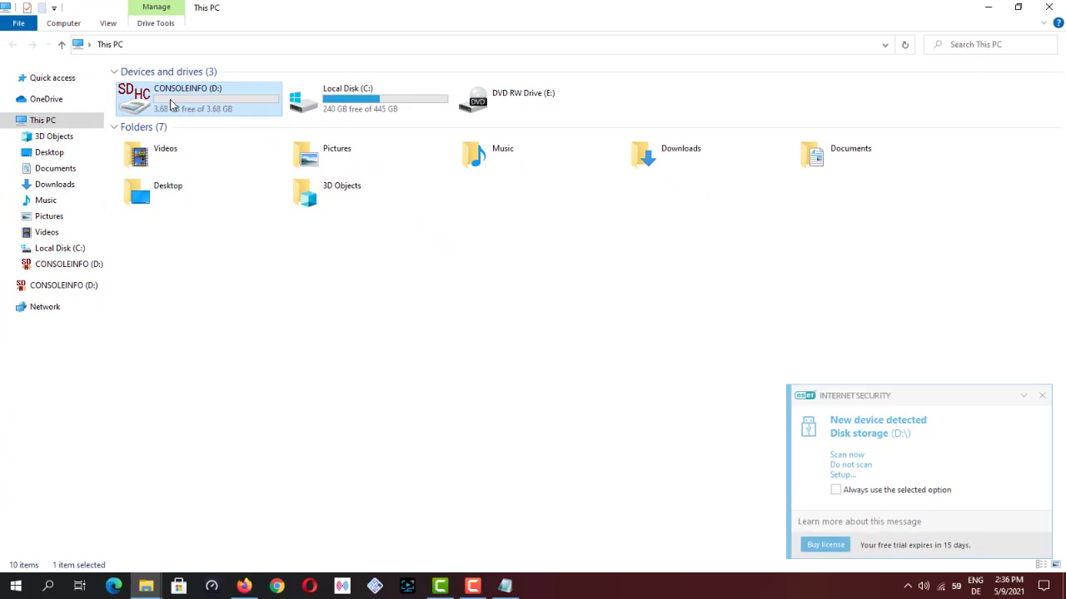
Open the formatted SD card, and copy the install and wiiu folders from the Wii U SD folder
{"action": "double_click", "coordinate": [172, 103]}
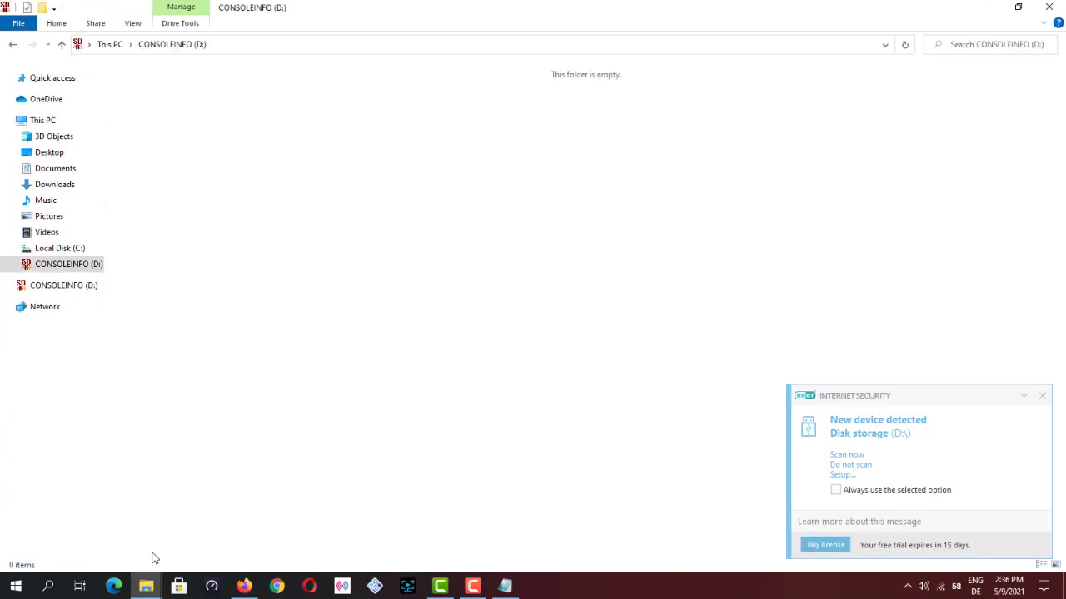
{"action": "mouse_move", "coordinate": [150, 587]}
{"action": "left_click", "coordinate": [127, 525]}
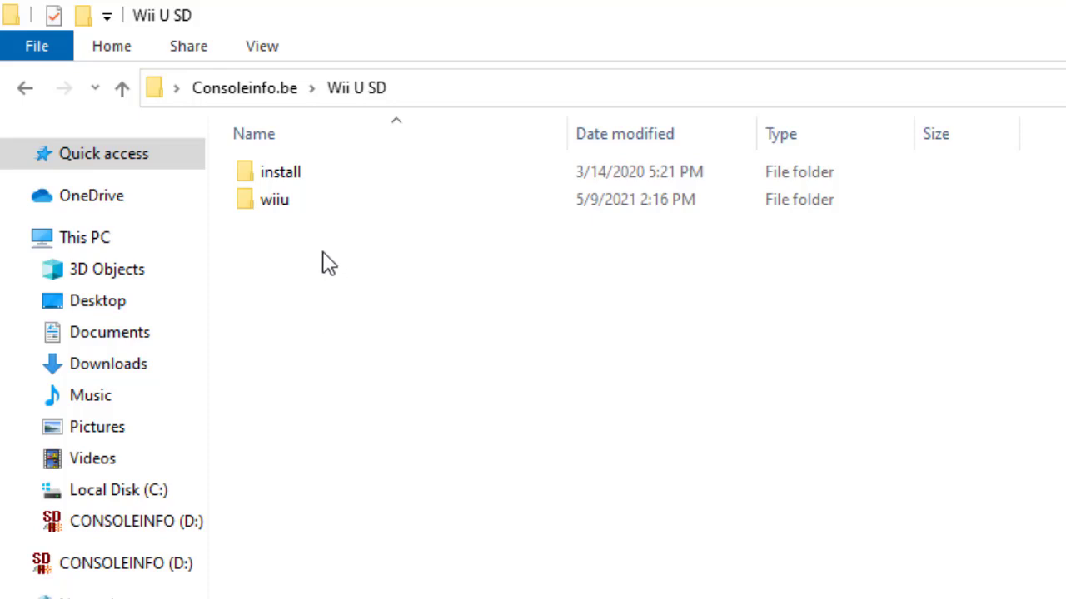
{"action": "left_click_drag", "start_coordinate": [324, 261], "coordinate": [260, 168]}
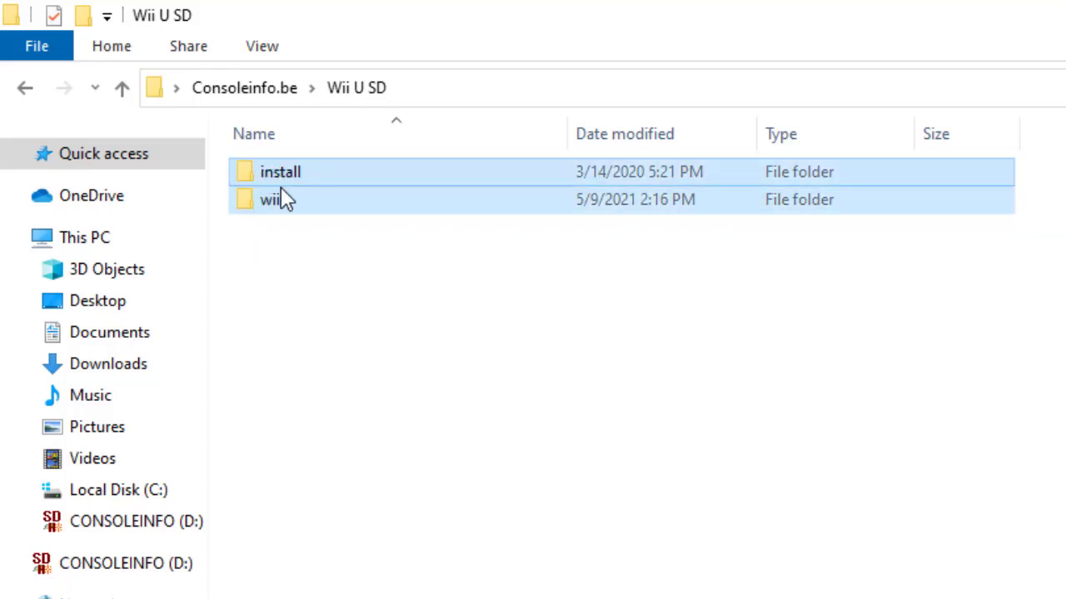
{"action": "right_click", "coordinate": [283, 175]}
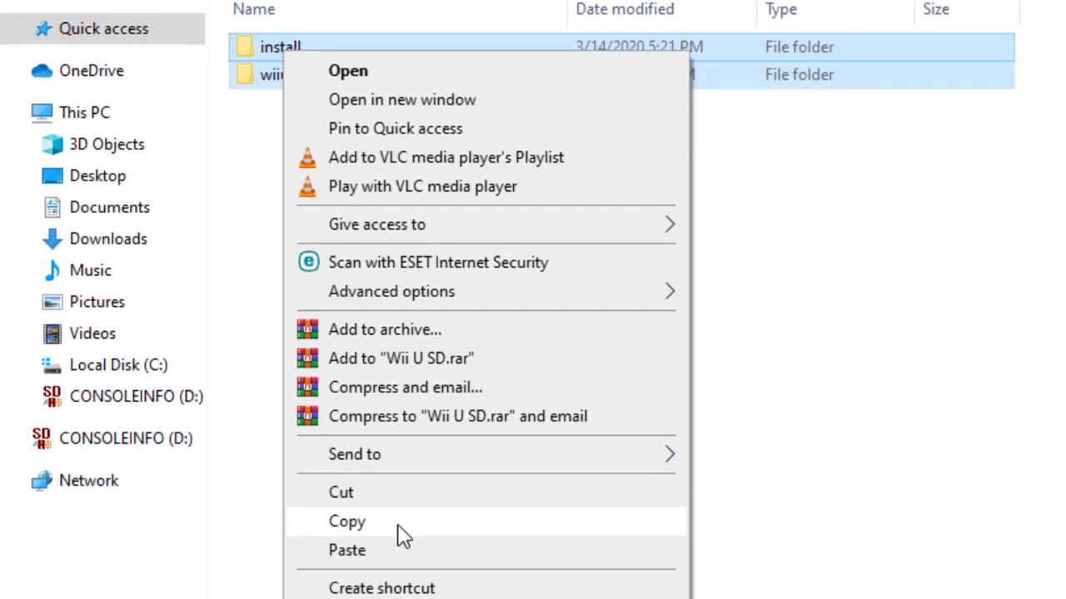
{"action": "left_click", "coordinate": [400, 527]}
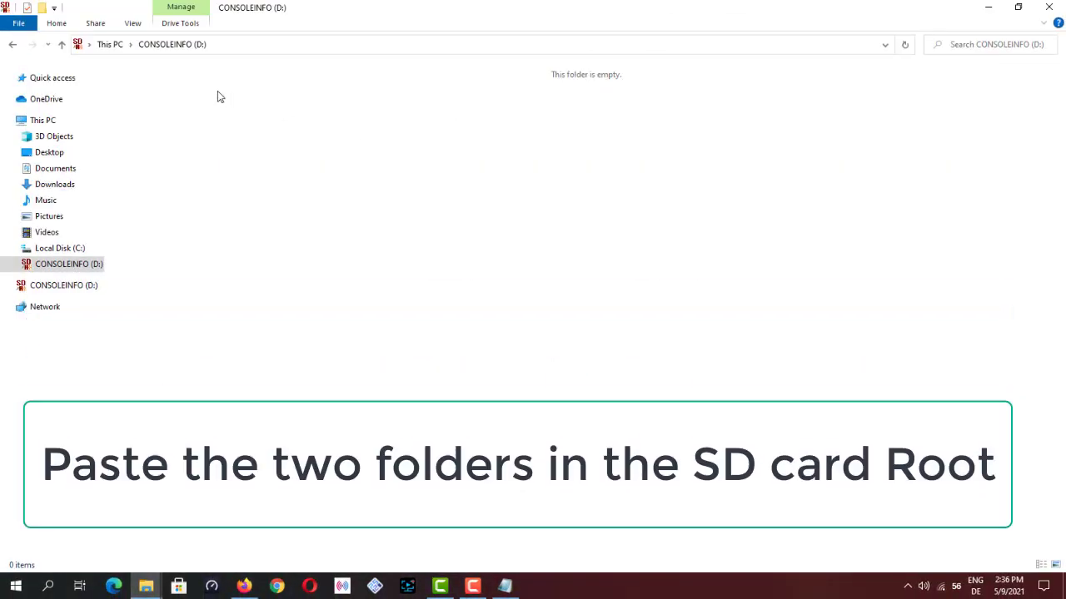
Paste the copied install and wiiu folders into the root of the CONSOLEINFO (D:) card
{"action": "left_click", "coordinate": [274, 48]}
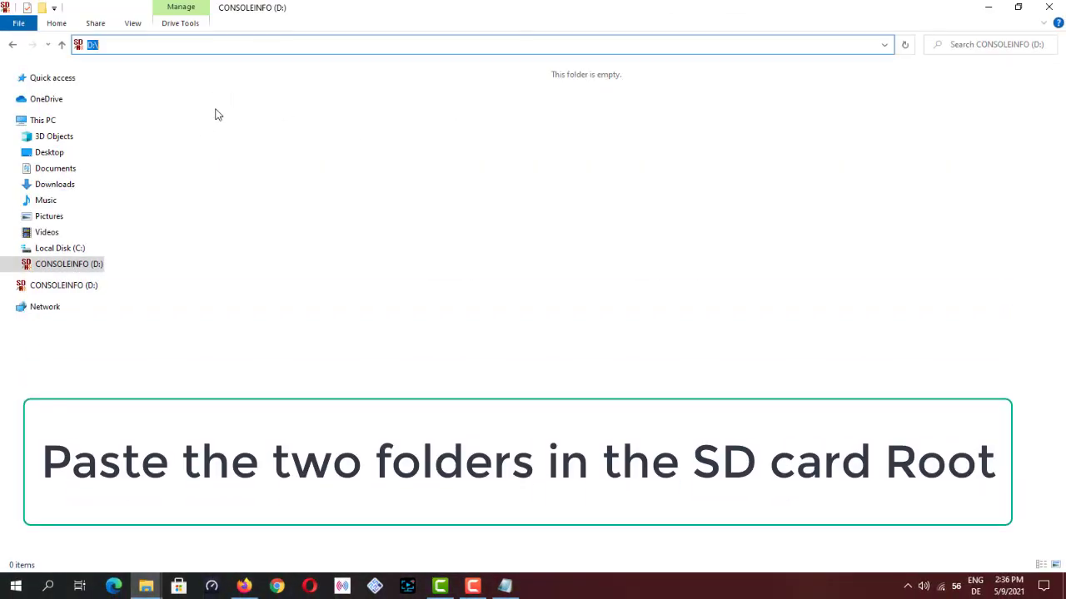
{"action": "left_click", "coordinate": [196, 122]}
{"action": "right_click", "coordinate": [196, 122]}
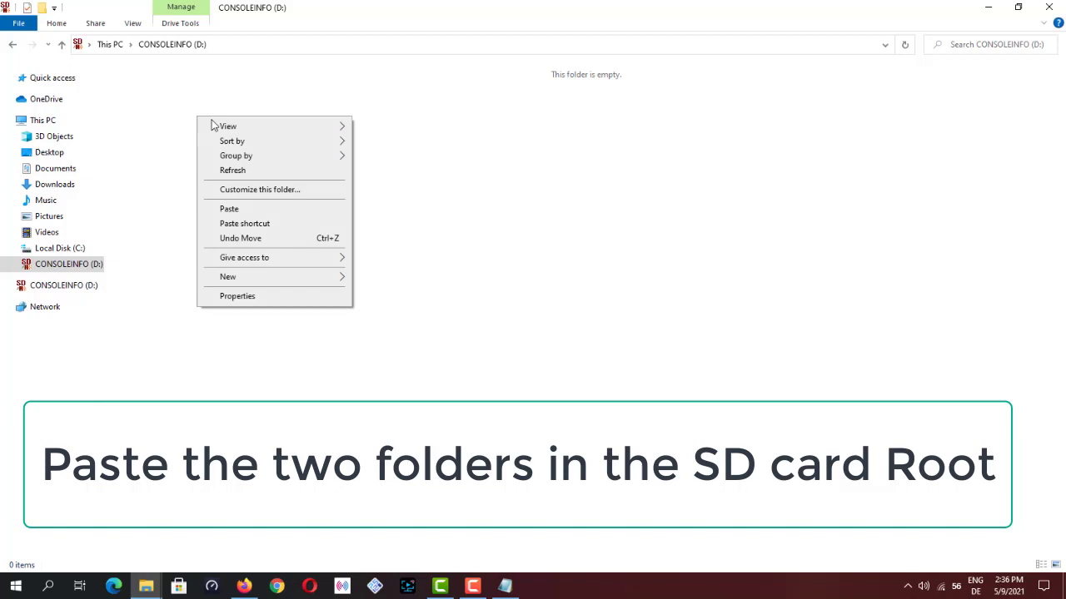
{"action": "left_click", "coordinate": [218, 214]}
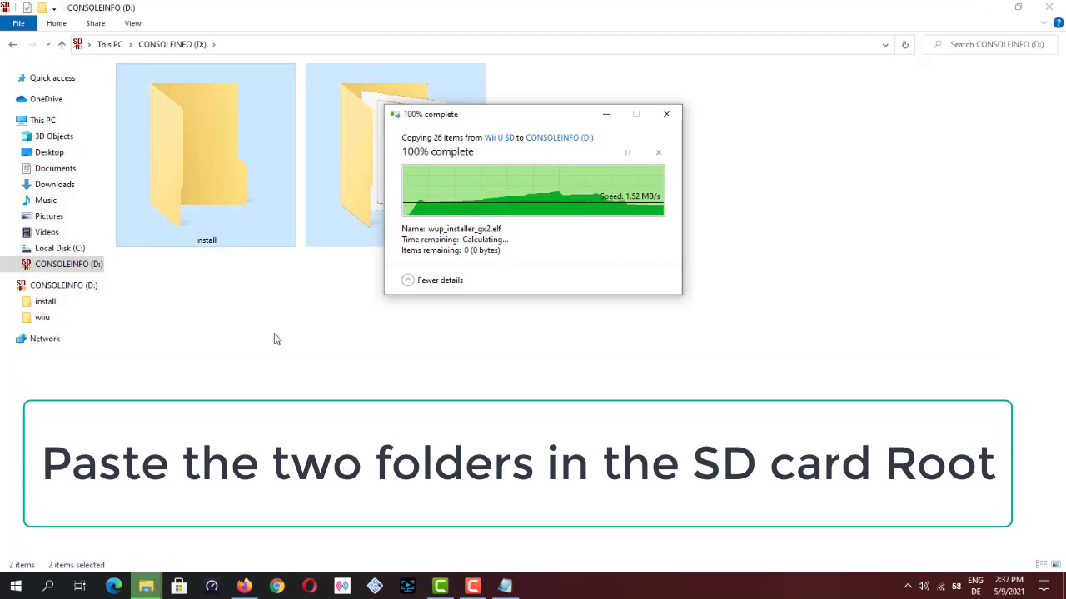
{"action": "left_click", "coordinate": [306, 361]}
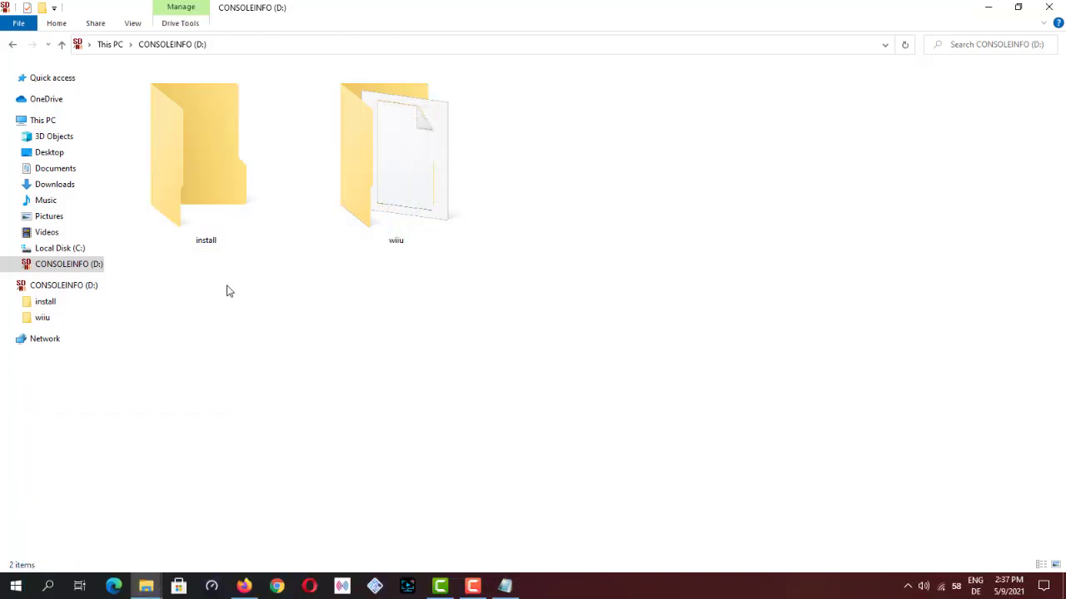
Open the card's install folder, and copy the New SUPER MARIO BROS. U (EUR) game and update folders from Consoleinfo.be
{"action": "left_click", "coordinate": [203, 172]}
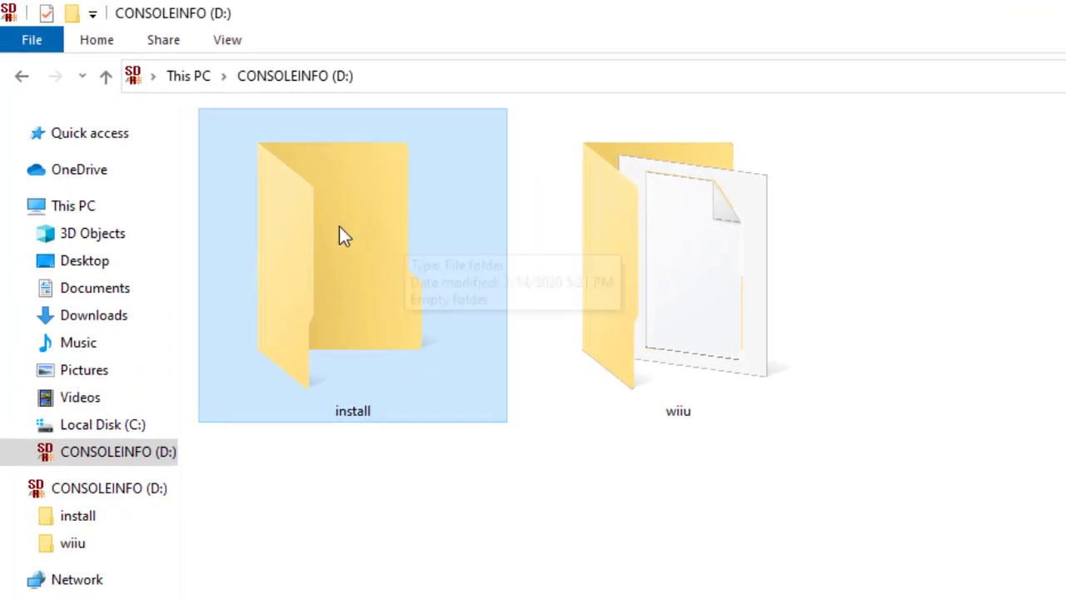
{"action": "double_click", "coordinate": [337, 229]}
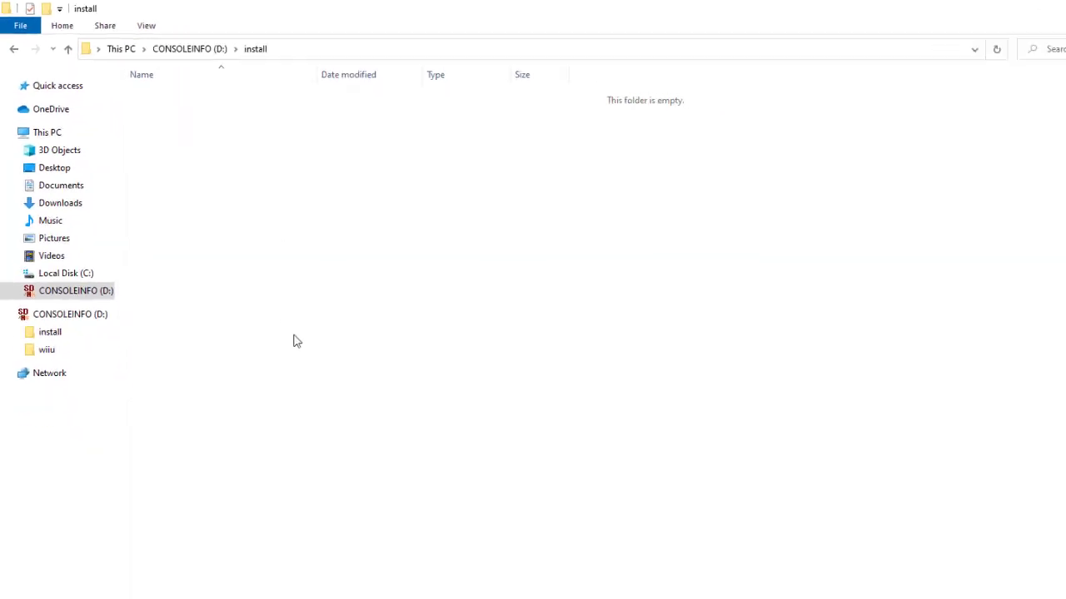
{"action": "mouse_move", "coordinate": [146, 585]}
{"action": "left_click", "coordinate": [104, 547]}
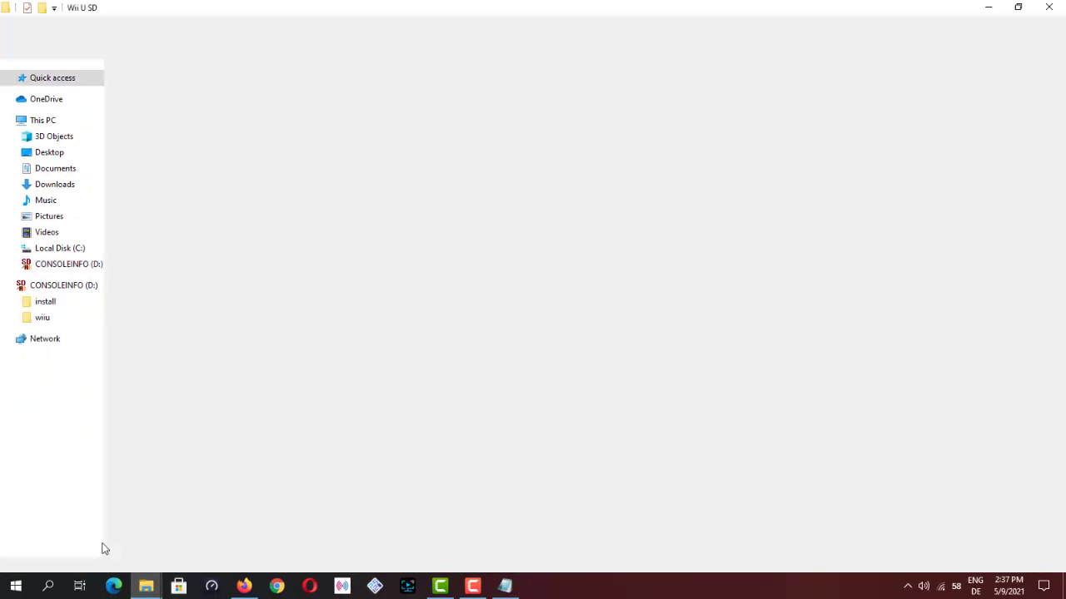
{"action": "left_click", "coordinate": [11, 45]}
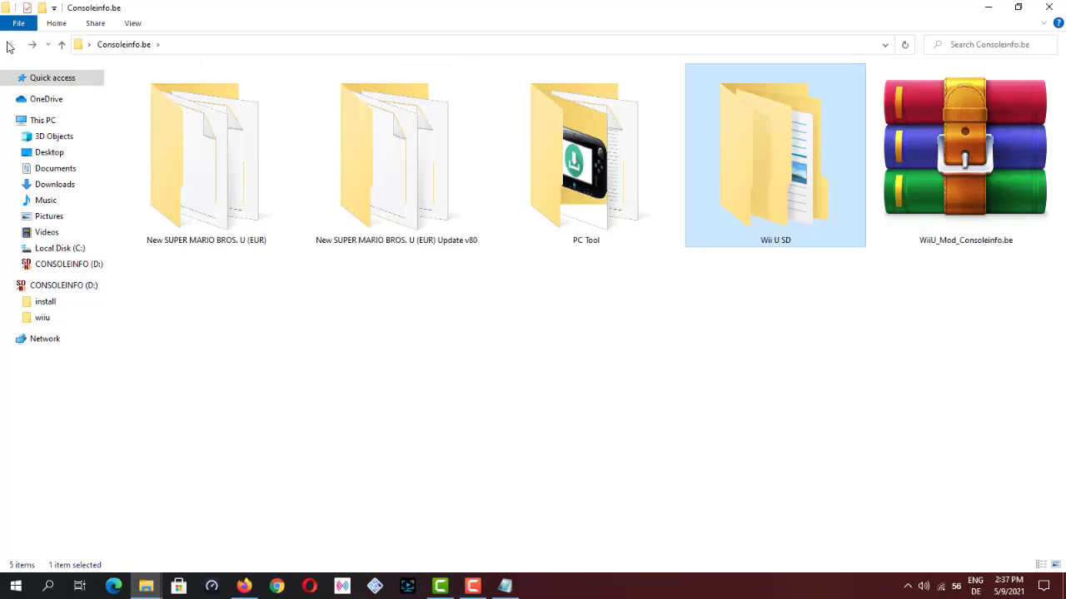
{"action": "left_click_drag", "start_coordinate": [466, 289], "coordinate": [174, 186]}
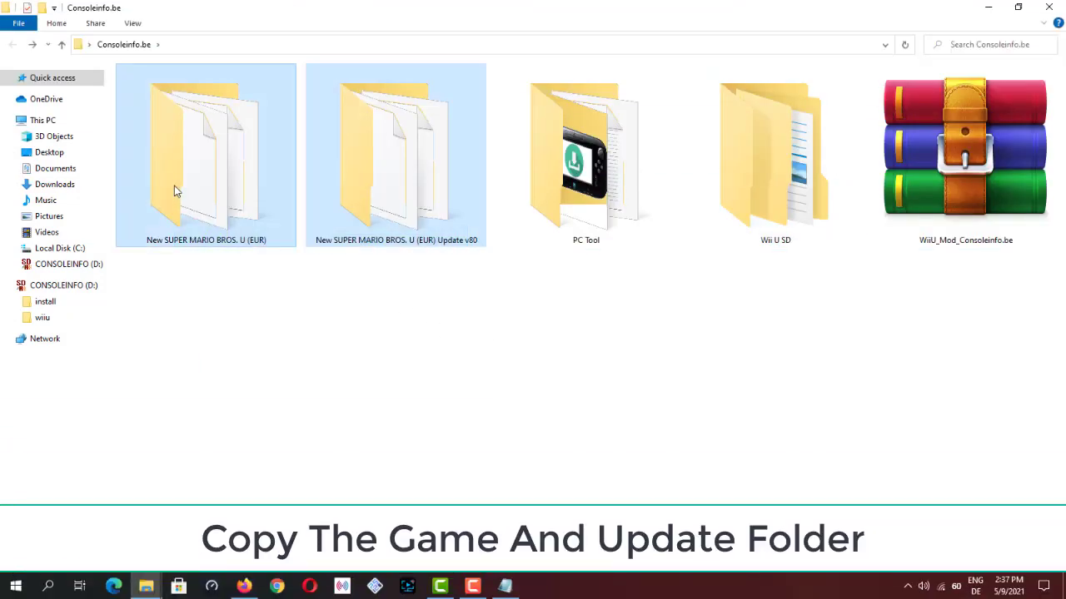
{"action": "right_click", "coordinate": [216, 166]}
{"action": "left_click", "coordinate": [250, 403]}
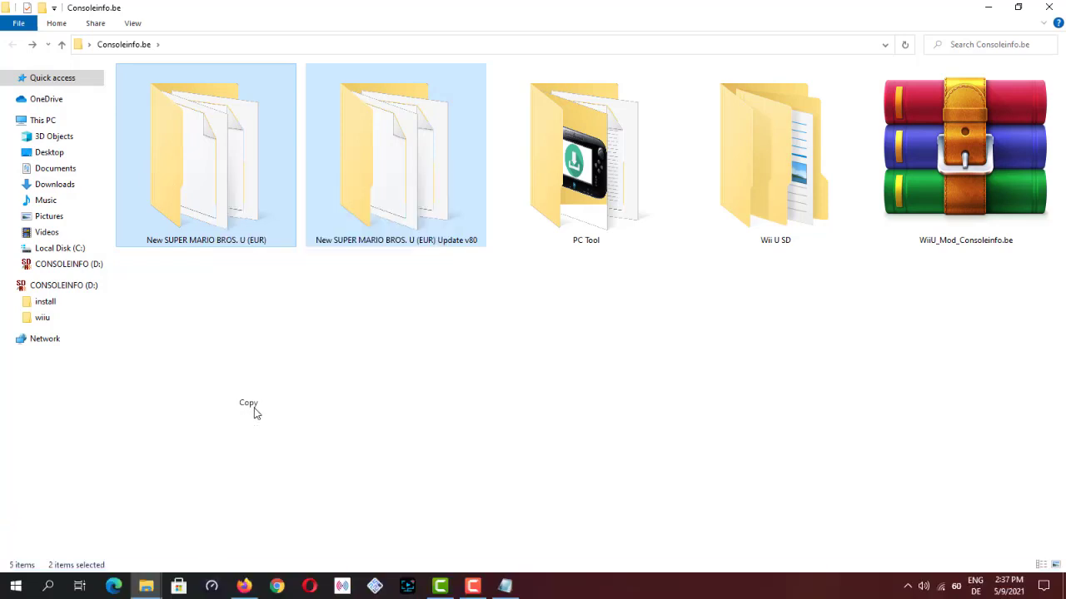
Paste the copied game and update folders into the install folder on the SD card
{"action": "left_click", "coordinate": [145, 586]}
{"action": "left_click", "coordinate": [197, 541]}
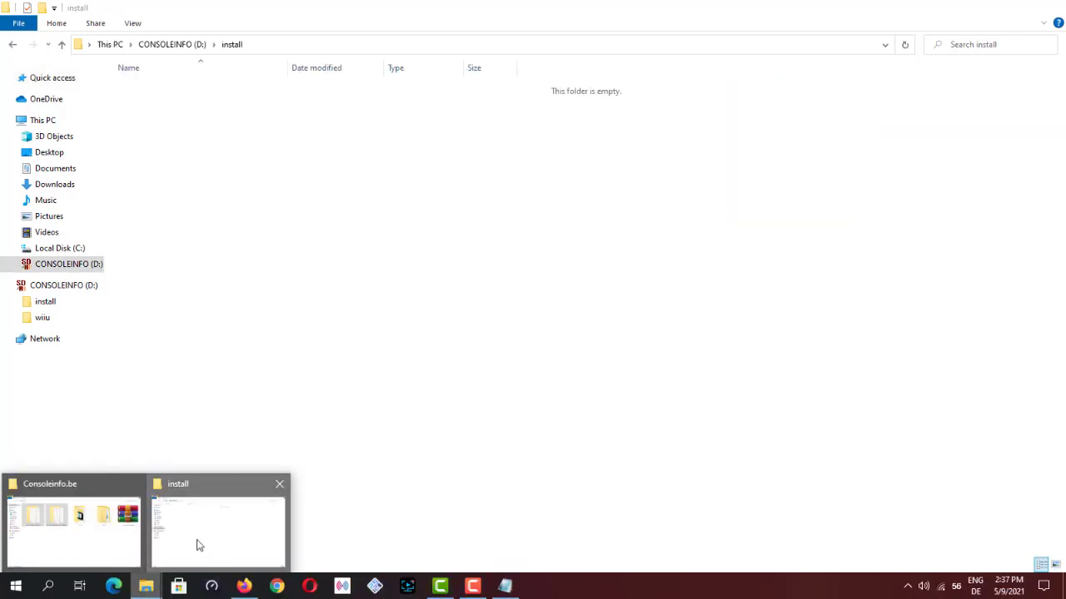
{"action": "right_click", "coordinate": [238, 192]}
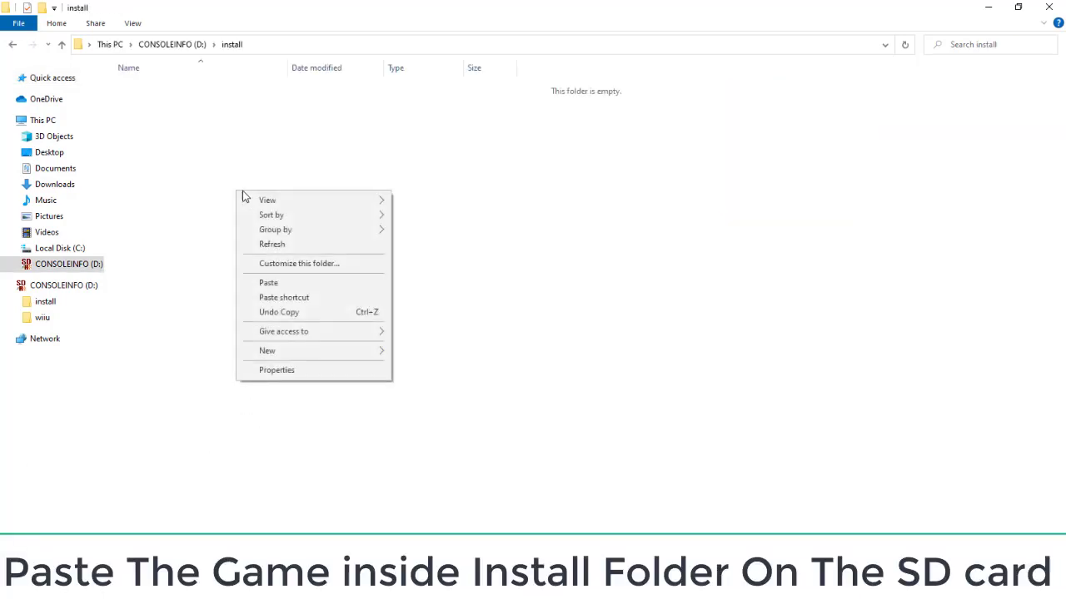
{"action": "left_click", "coordinate": [268, 284]}
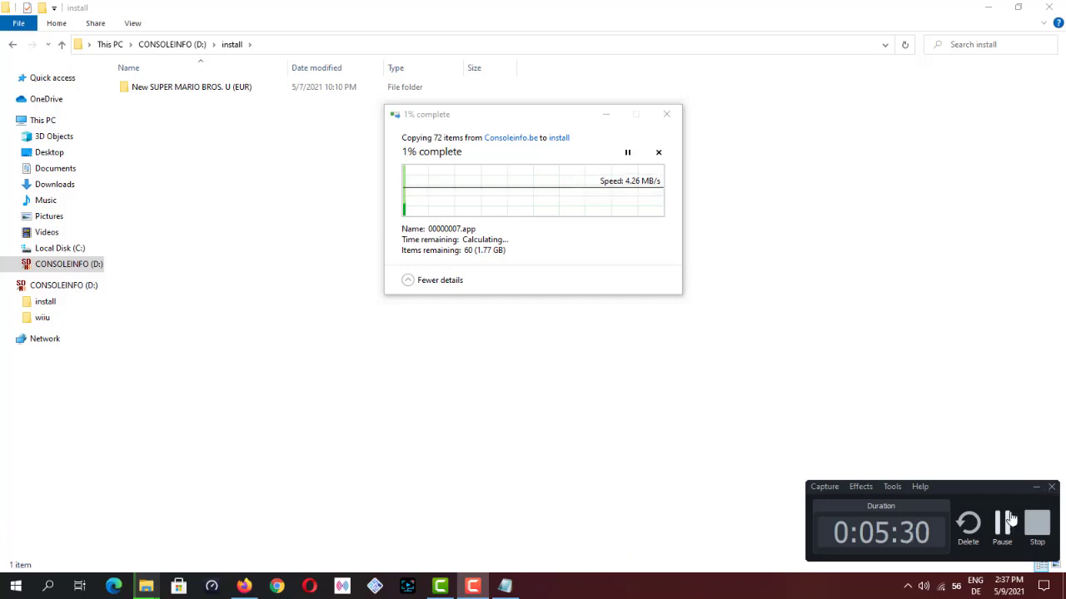
{"action": "left_click", "coordinate": [1002, 523]}
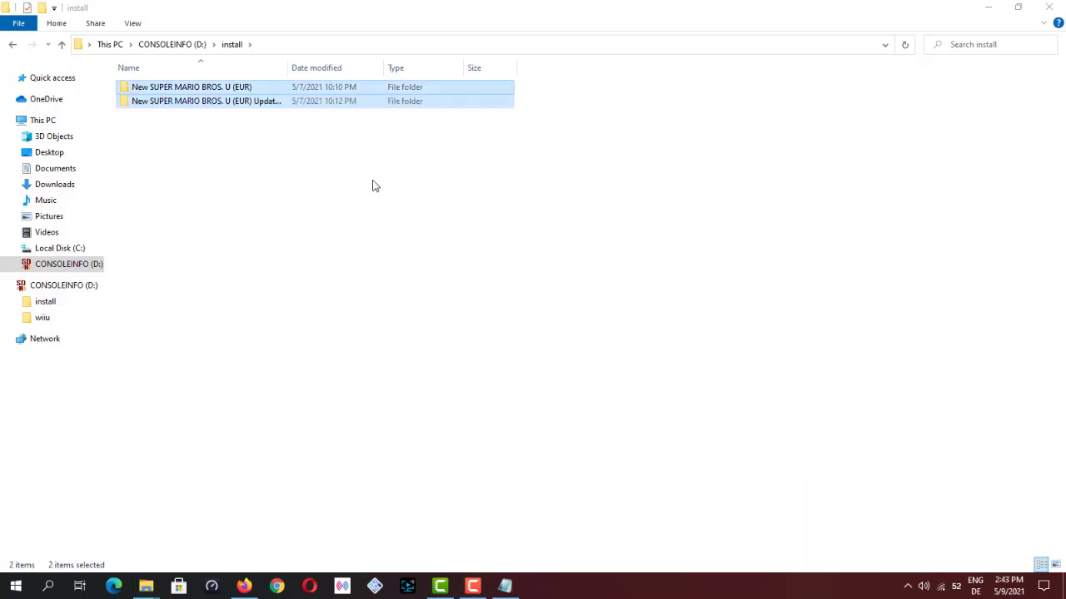
{"action": "left_click", "coordinate": [341, 174]}
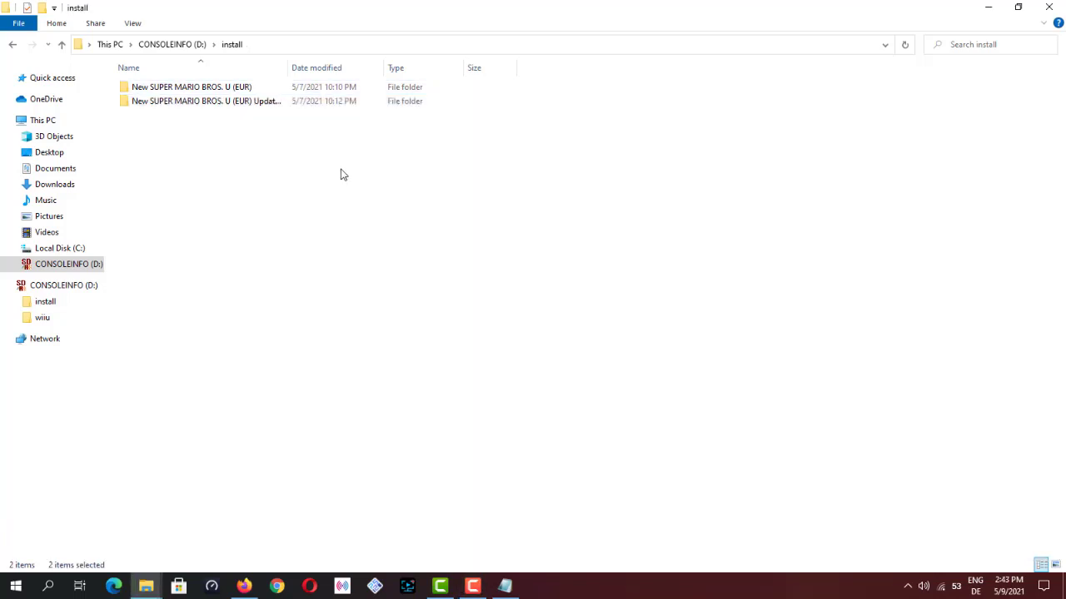
Check the SD card's free space, its root folders and the contents of its install folder
{"action": "left_click", "coordinate": [12, 46]}
{"action": "left_click", "coordinate": [12, 46]}
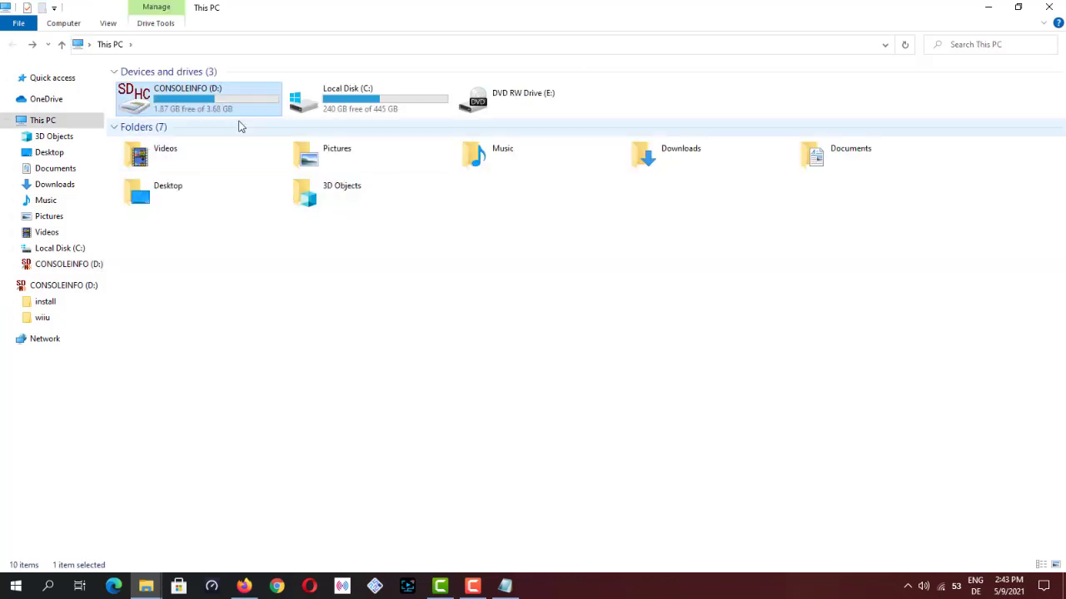
{"action": "double_click", "coordinate": [175, 100]}
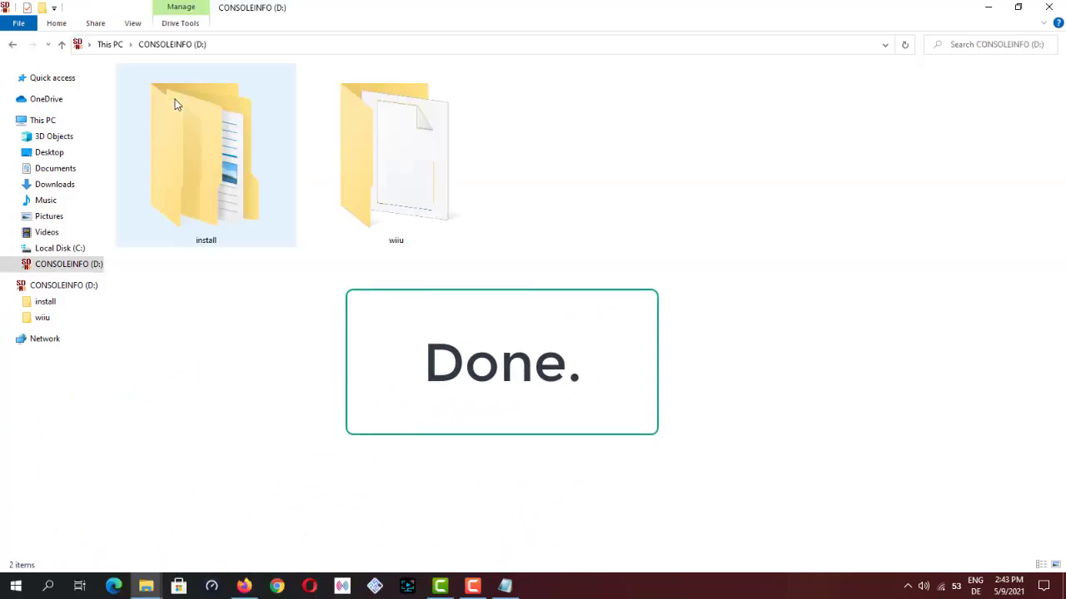
{"action": "double_click", "coordinate": [244, 157]}
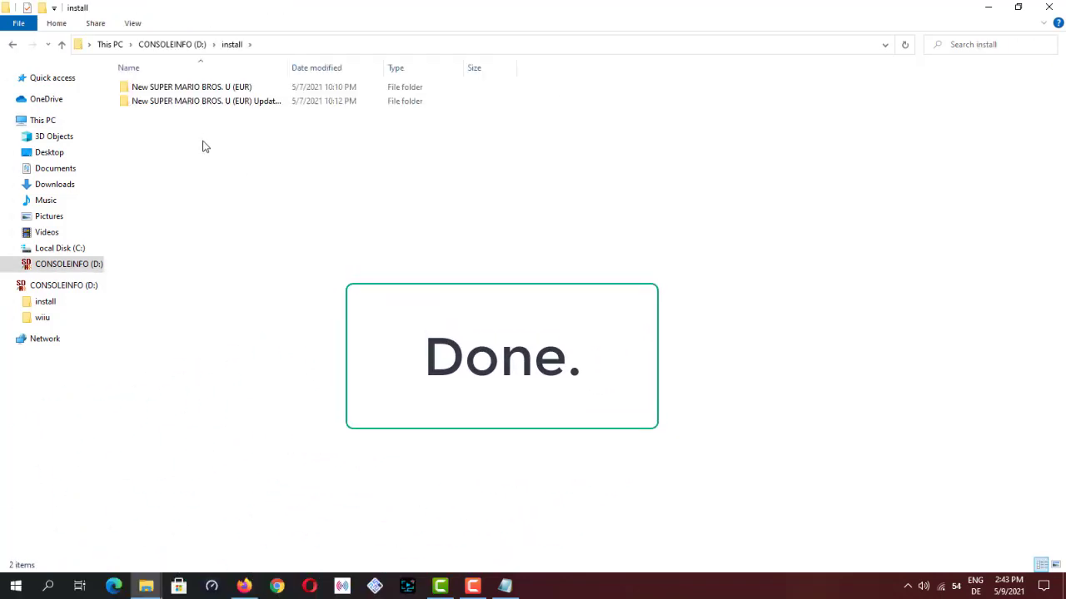
{"action": "left_click", "coordinate": [11, 46]}
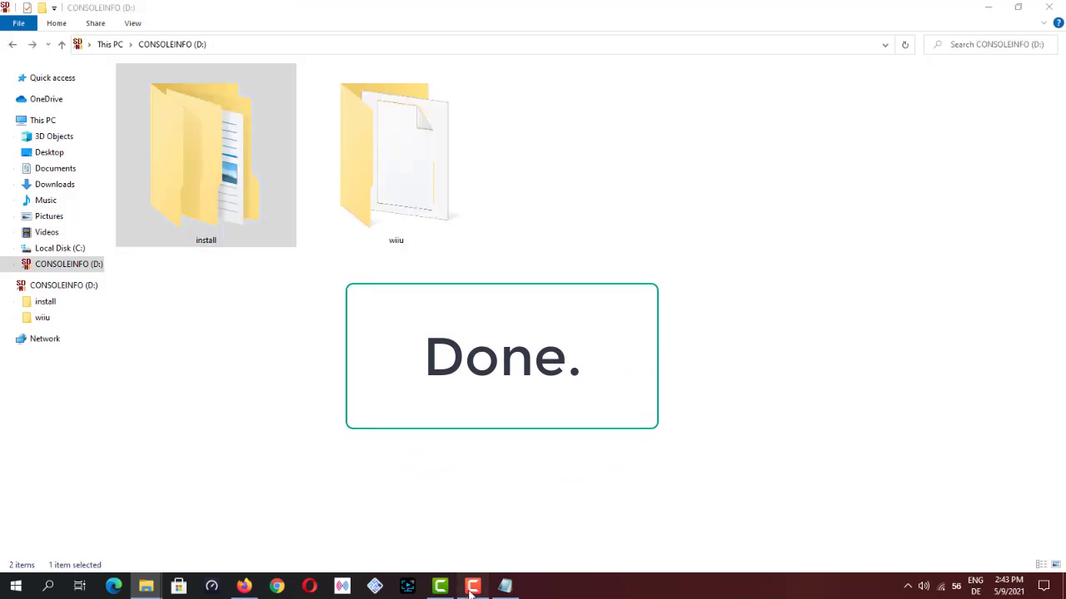
{"action": "key", "text": "F10"}
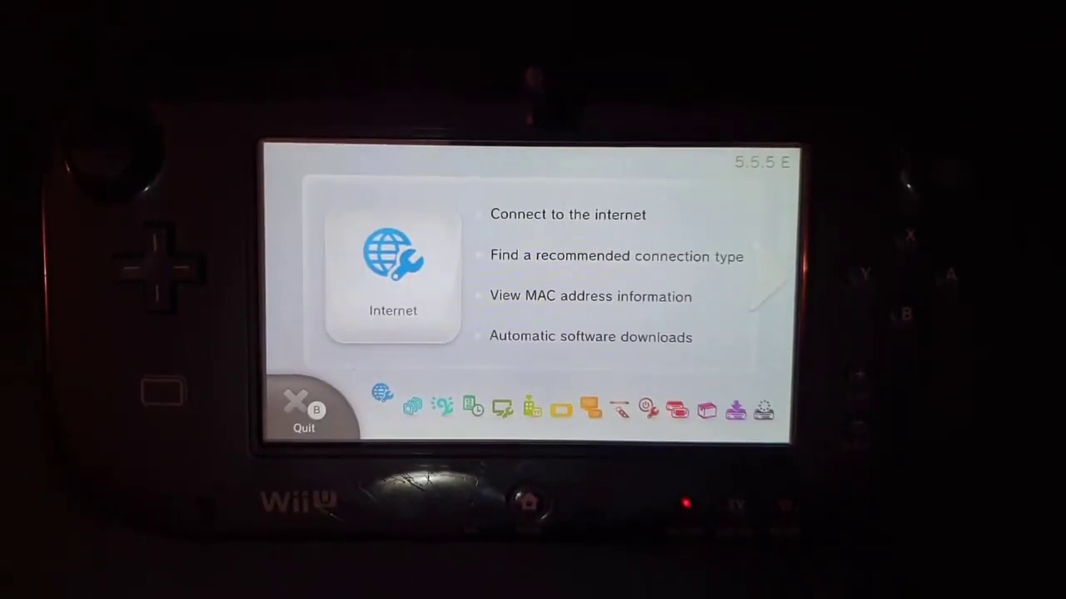
In the Wii U System Settings, connect to the TP-LINK Wi-Fi network with its security key and set it as the default connection
{"action": "left_click", "coordinate": [391, 287]}
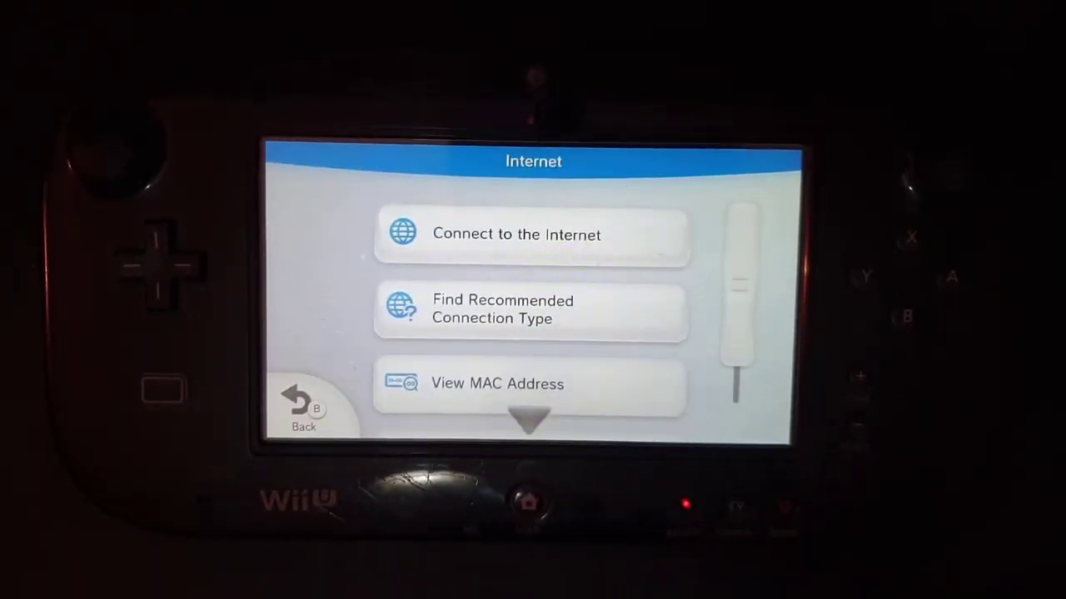
{"action": "left_click", "coordinate": [533, 235]}
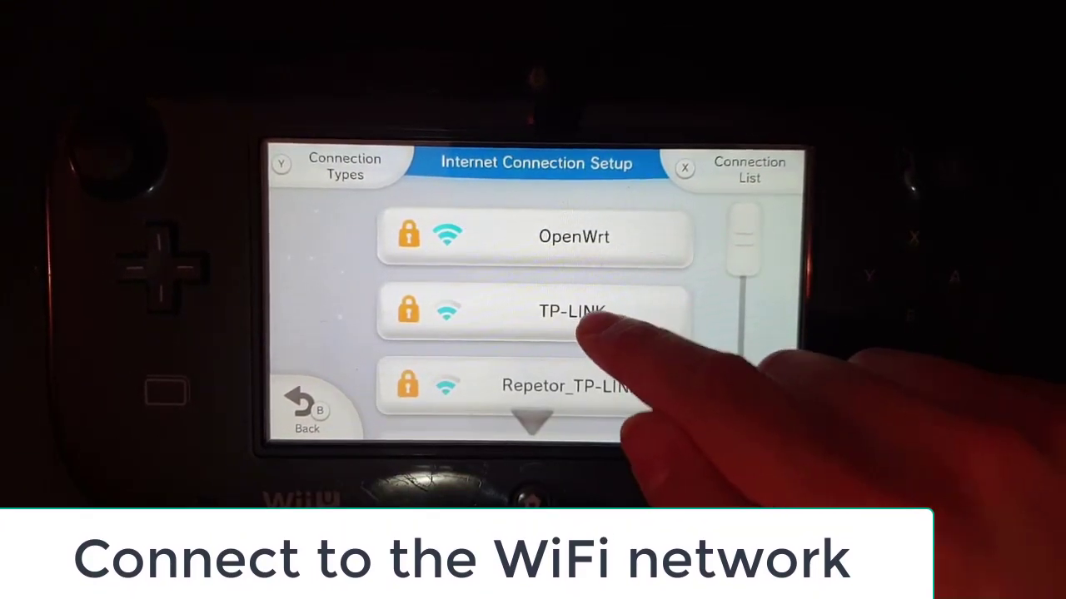
{"action": "left_click", "coordinate": [535, 309]}
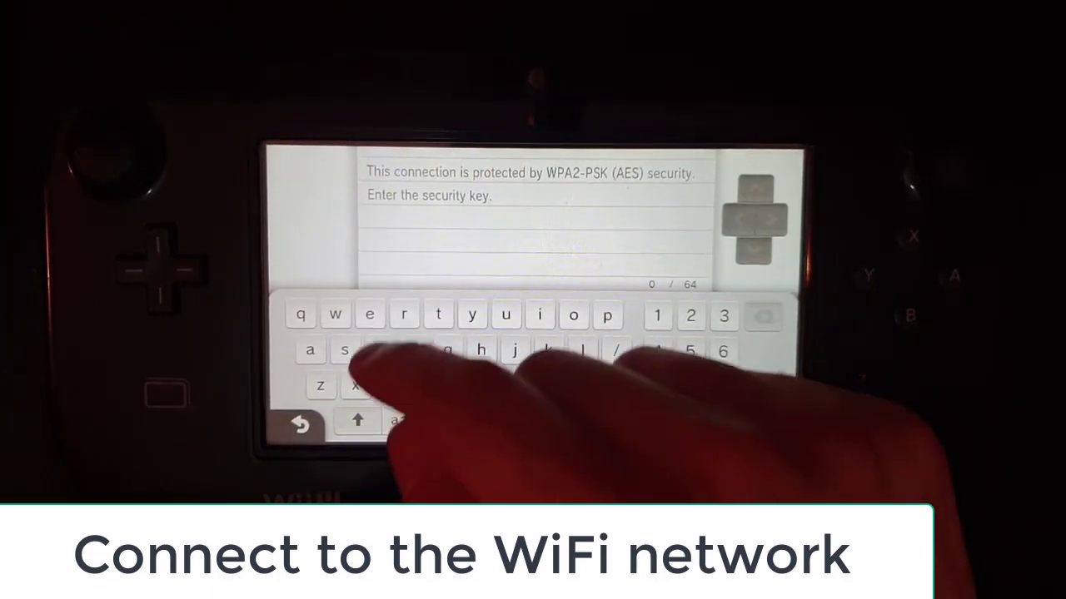
{"action": "left_click", "coordinate": [345, 350]}
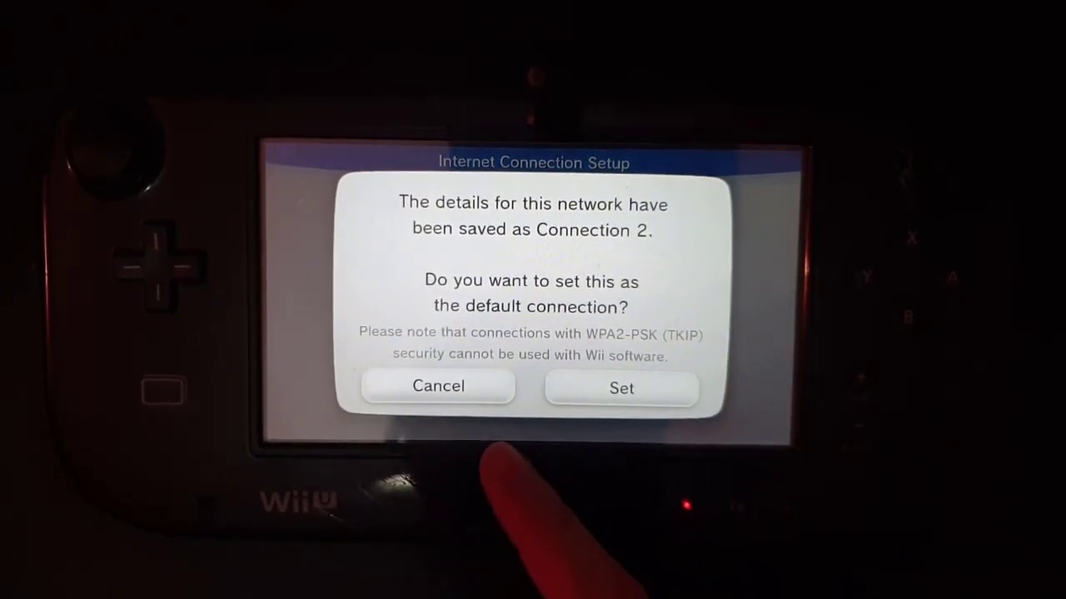
{"action": "left_click", "coordinate": [575, 391]}
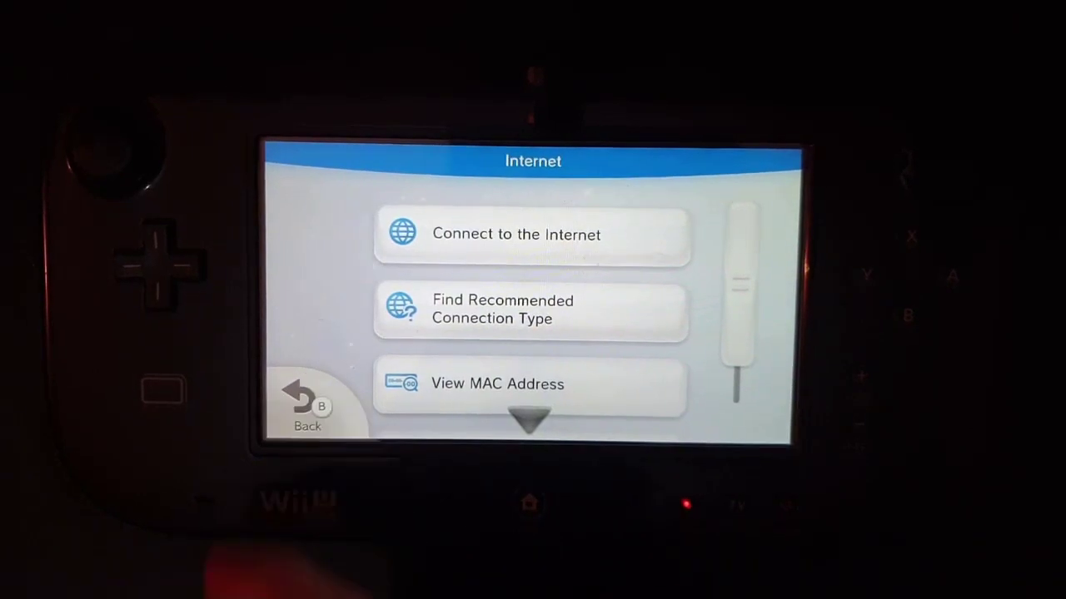
{"action": "left_click", "coordinate": [305, 408]}
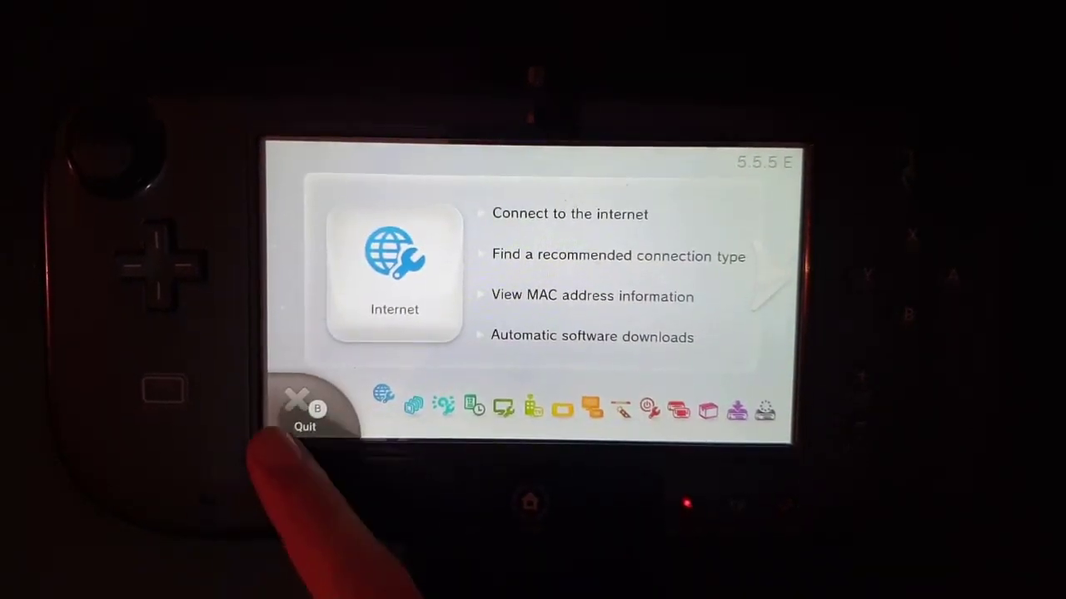